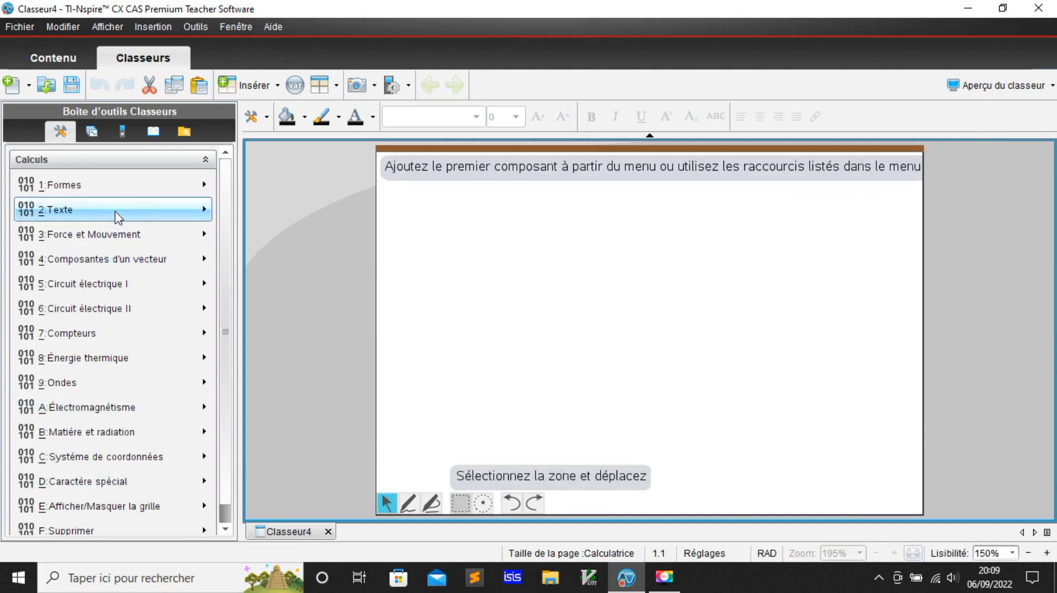
Add a straight wire segment (Fil – segment) and set it vertically in the central area of the page
left_click(114, 417)
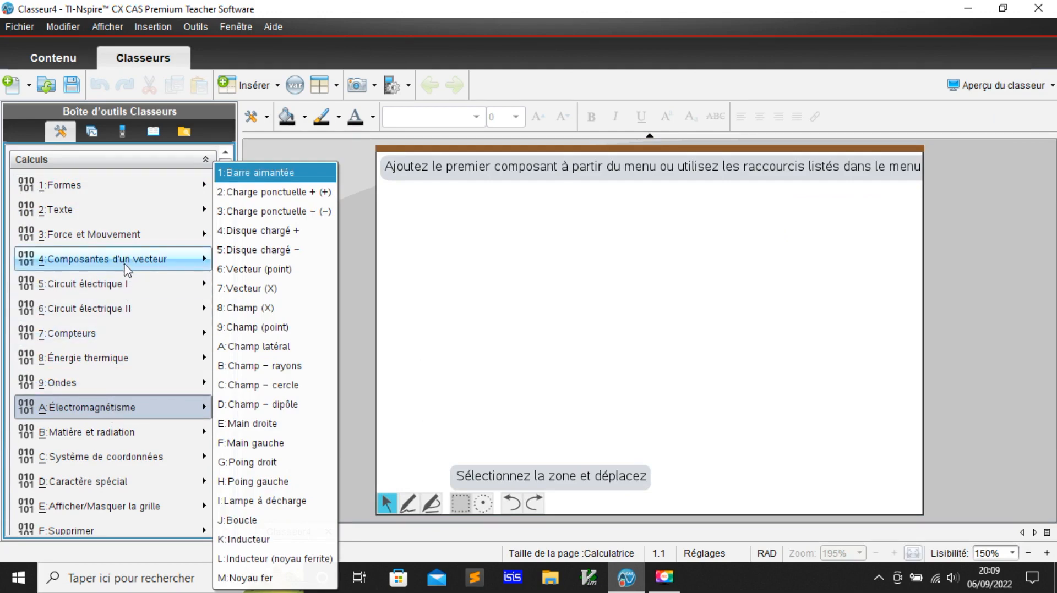
left_click(131, 285)
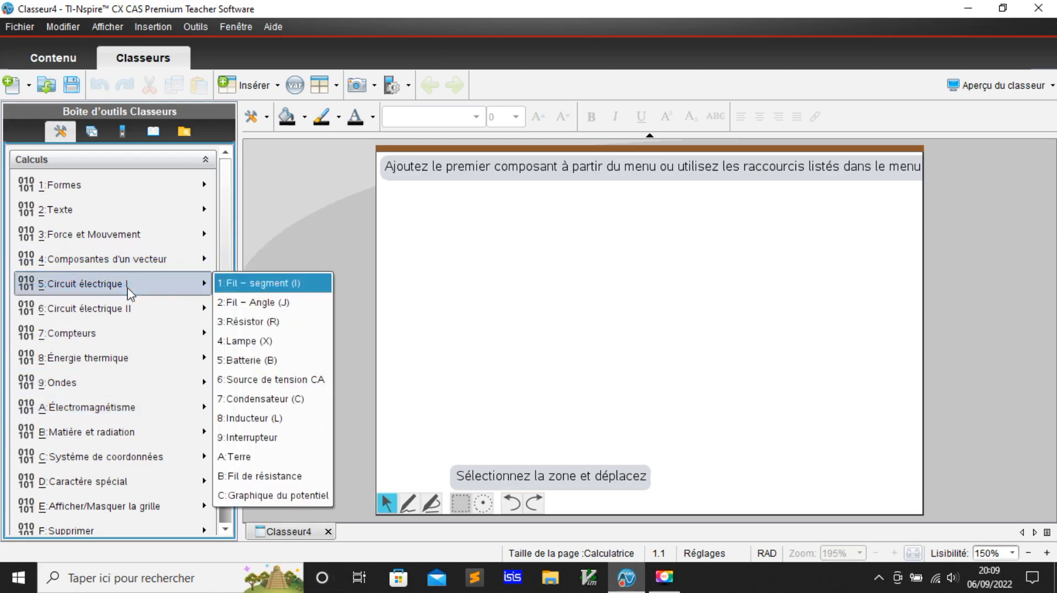
left_click(251, 292)
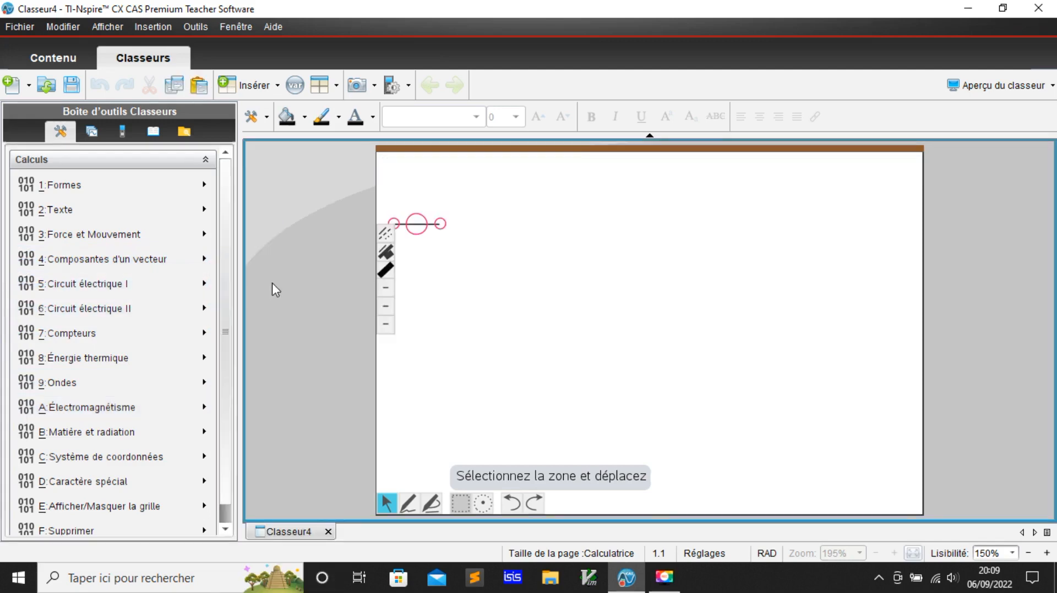
left_click_drag(420, 224, 562, 447)
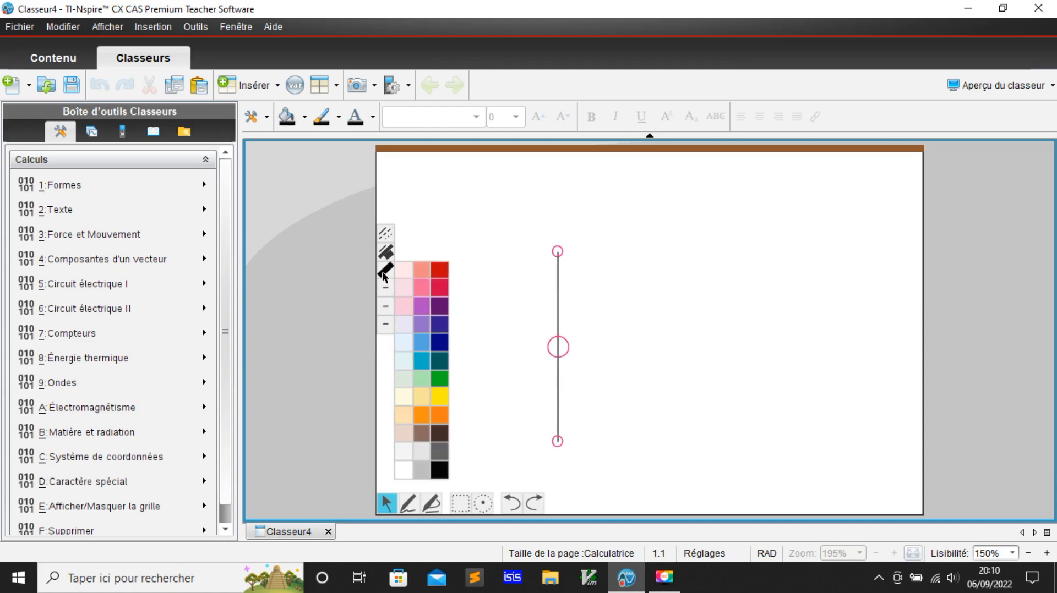
Format the vertical wire in orange with the thickest line, then lengthen it upward and reposition it slightly up and to the left
mouse_move(381, 272)
left_click(443, 408)
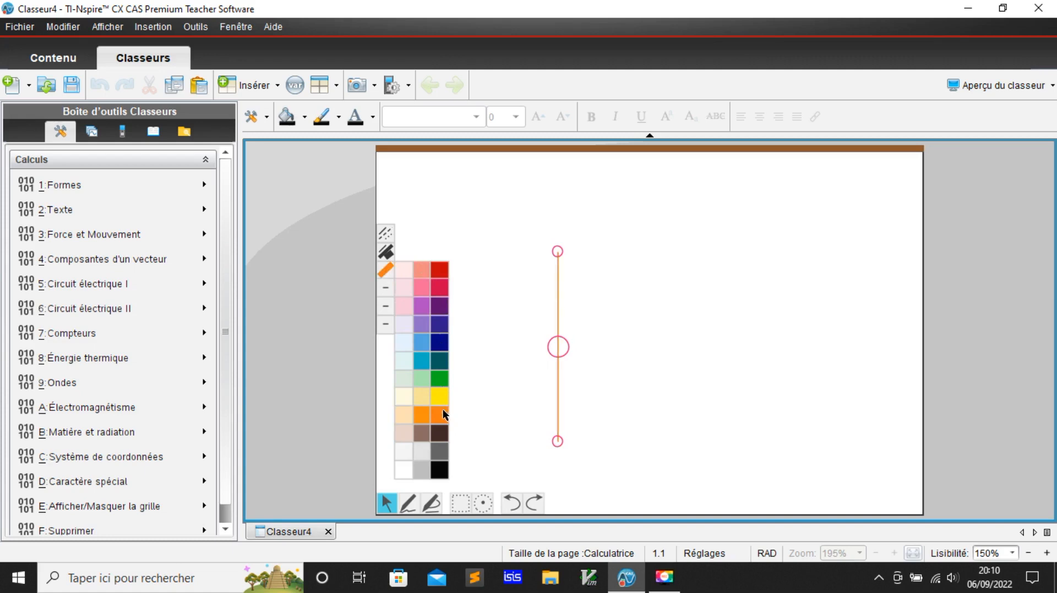
mouse_move(385, 251)
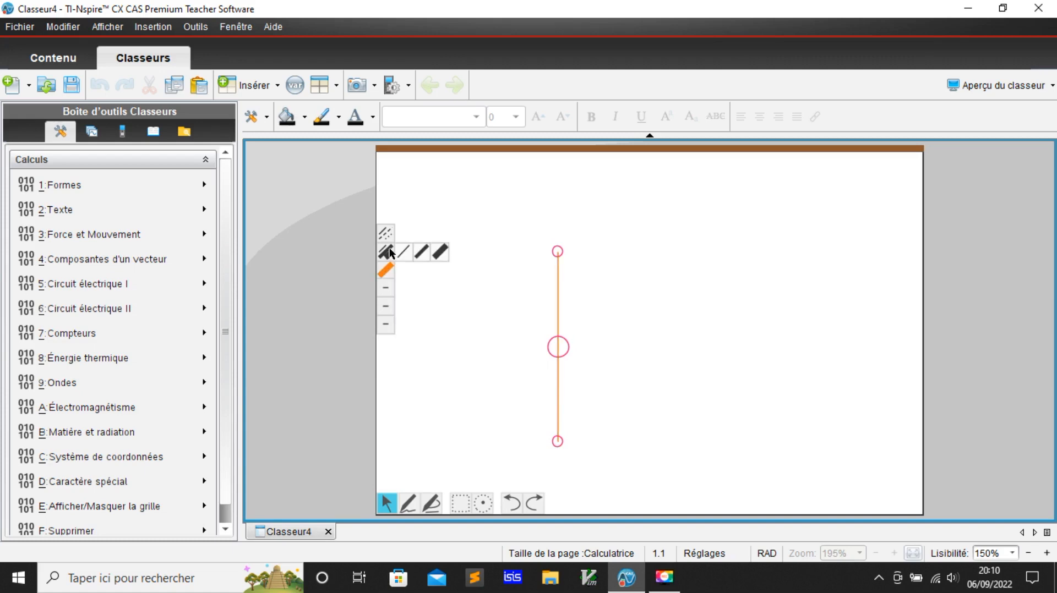
left_click(444, 253)
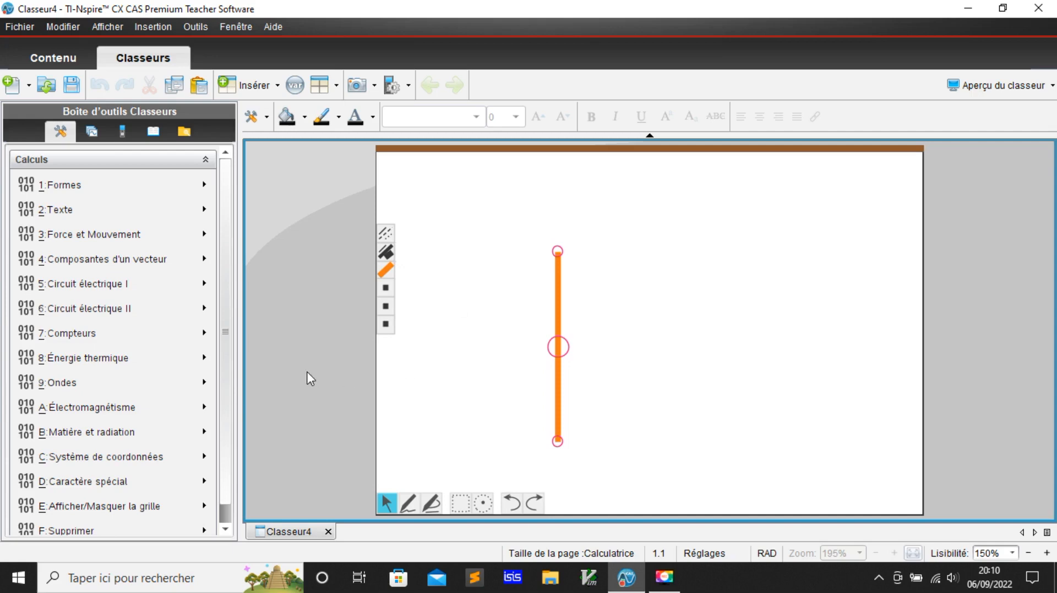
left_click_drag(556, 250, 560, 224)
left_click_drag(562, 339, 547, 321)
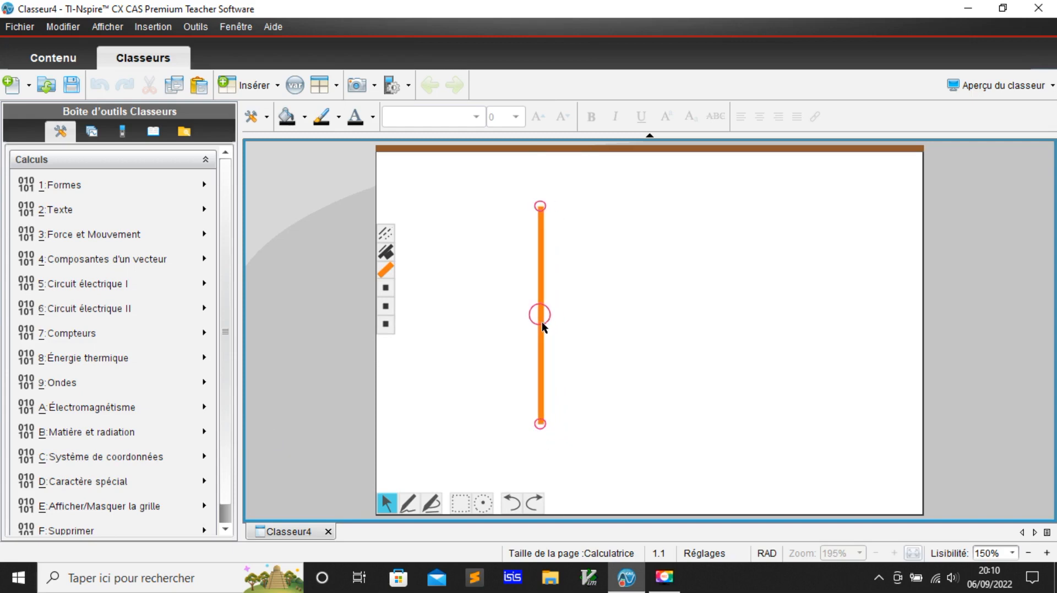
Add a circular field (Champ – cercle), widen it, and place it around the middle of the orange wire
left_click(150, 404)
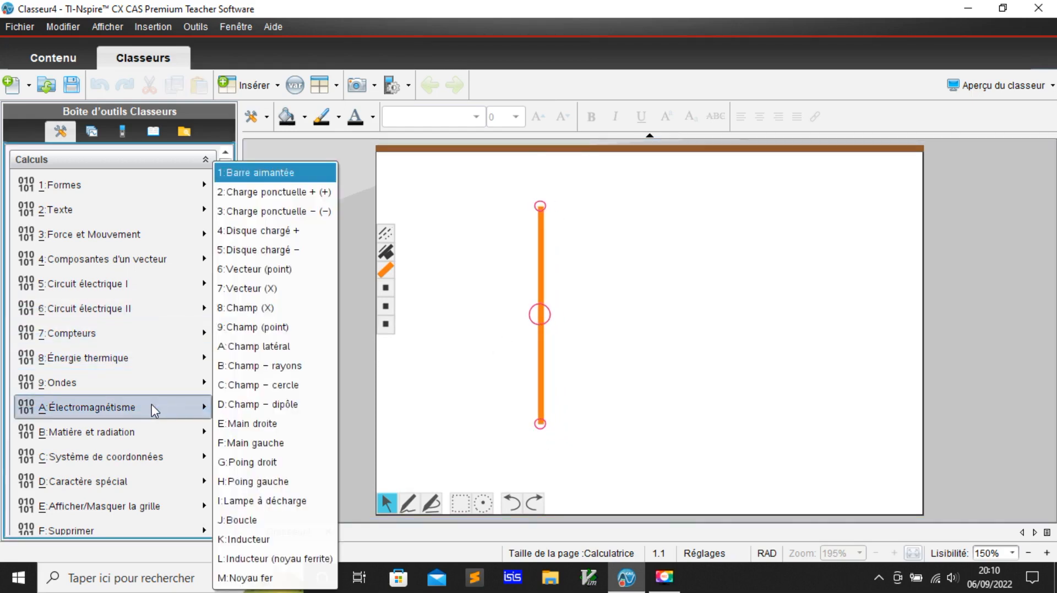
left_click(300, 384)
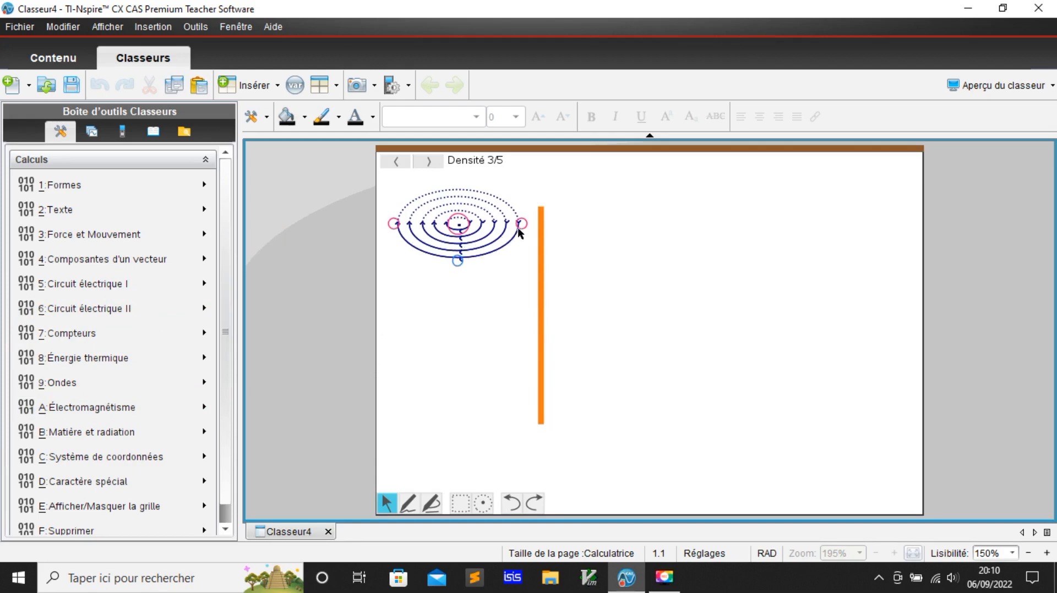
left_click_drag(520, 224, 602, 226)
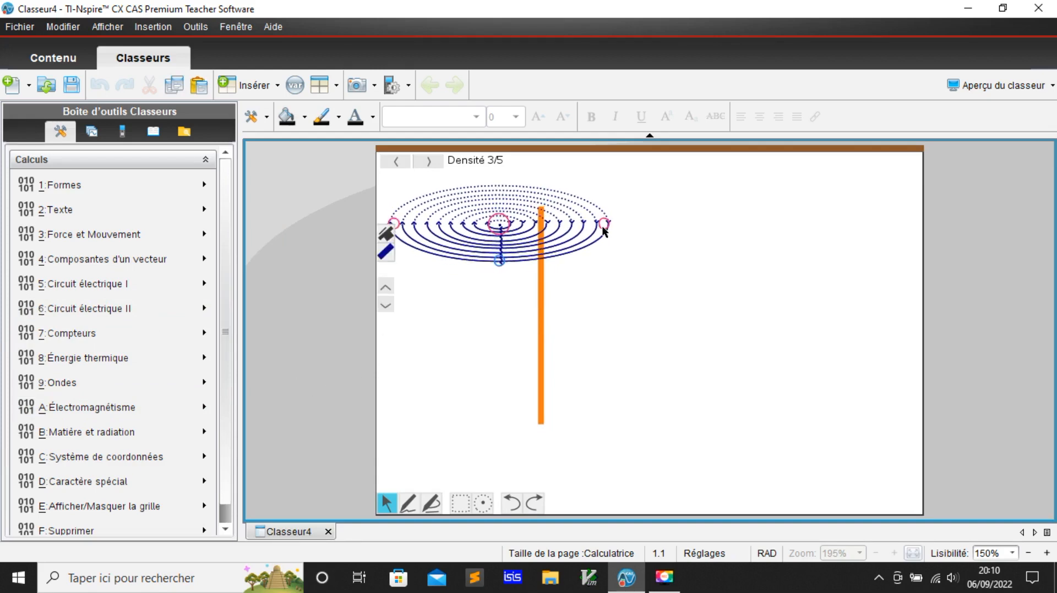
left_click_drag(503, 227, 548, 331)
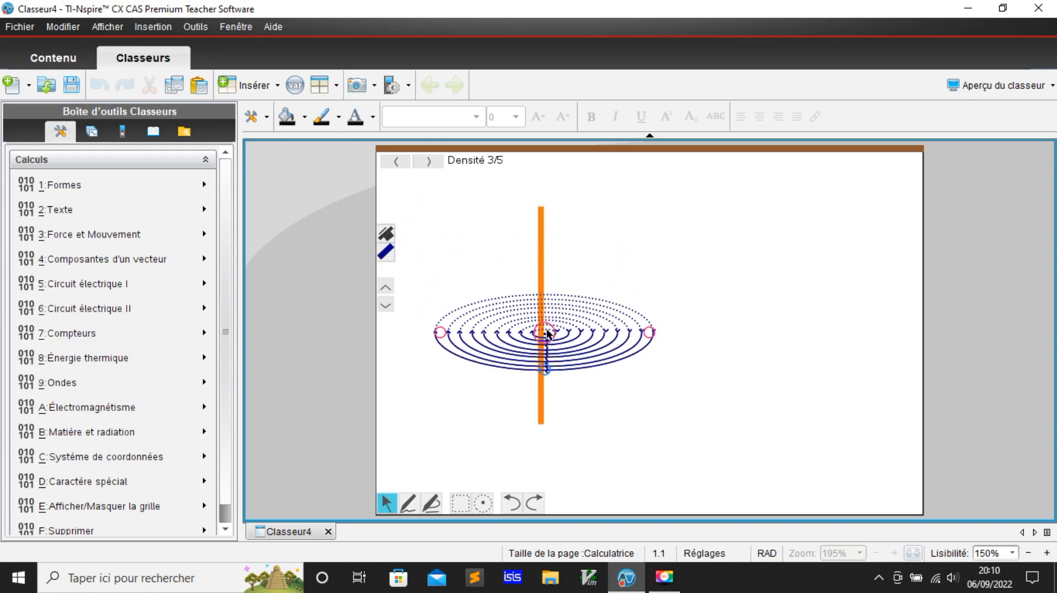
Shift the drawing slightly to the right and align the orange wire with the centre of the circular field
left_click_drag(540, 263, 547, 263)
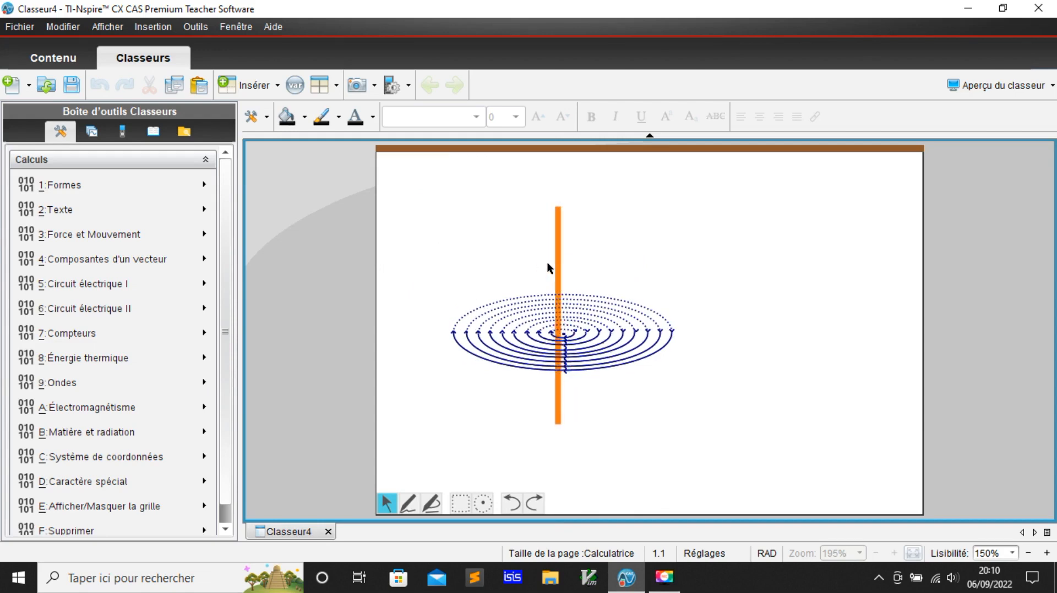
left_click(557, 312)
mouse_move(561, 314)
left_mouse_down()
mouse_move(573, 314)
mouse_move(567, 334)
left_mouse_up()
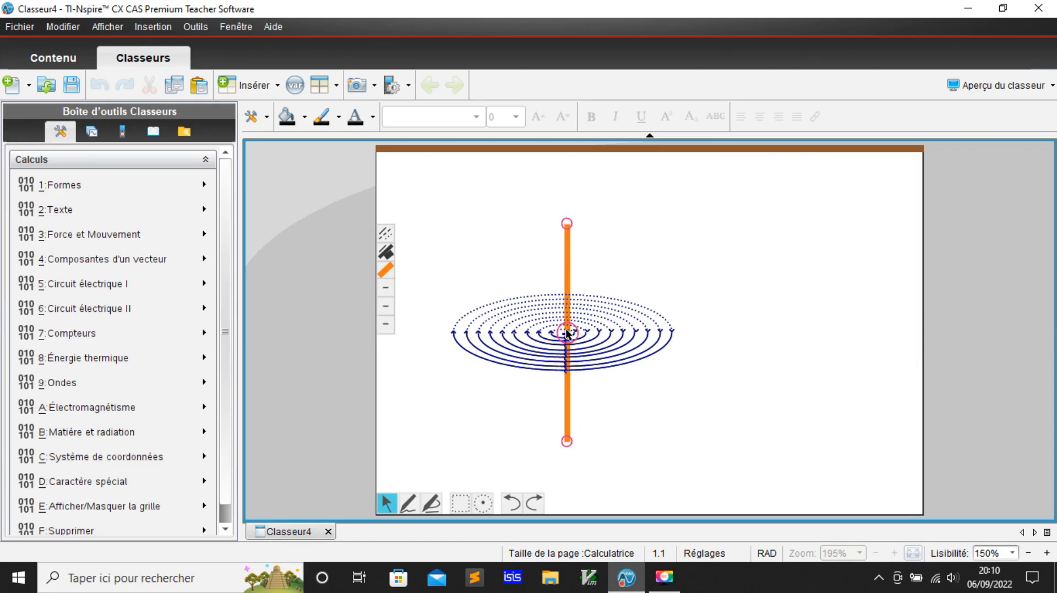
left_click(494, 336)
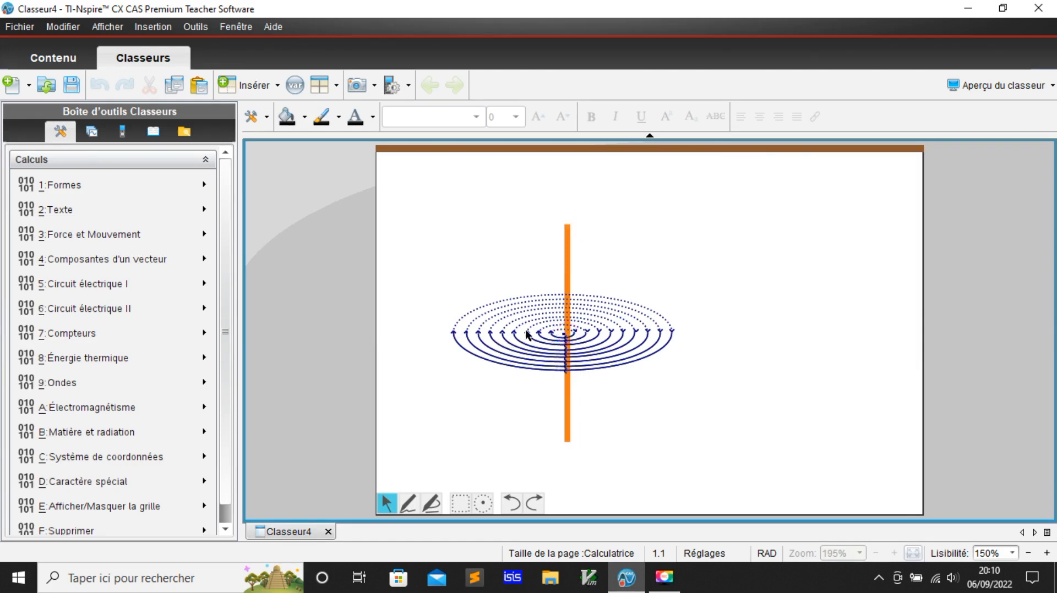
Widen the circular field toward the left and slightly lower it, then realign the wire with its new centre
left_click(553, 334)
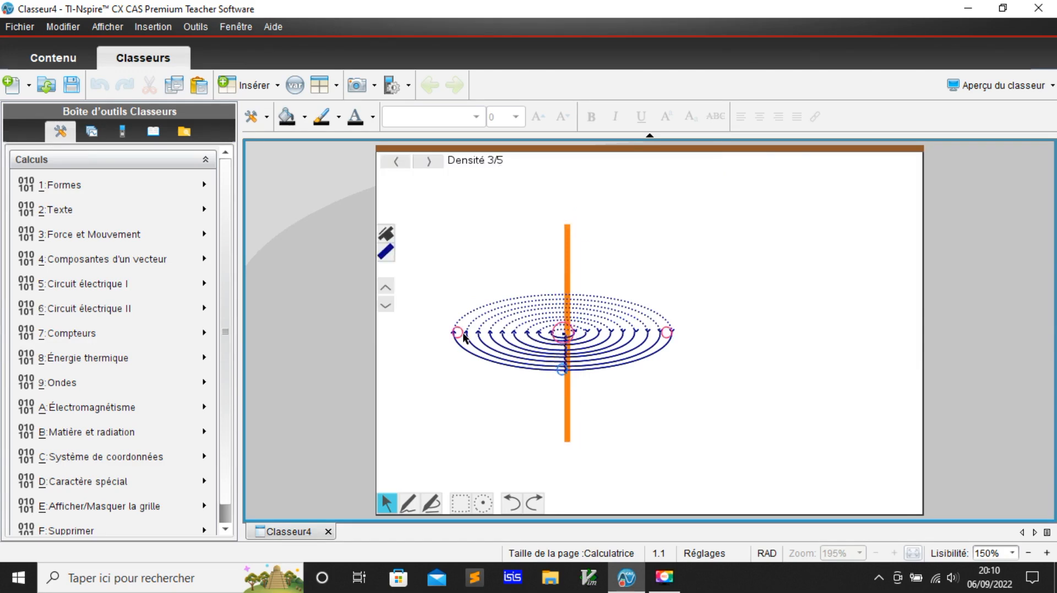
left_click_drag(459, 334, 418, 351)
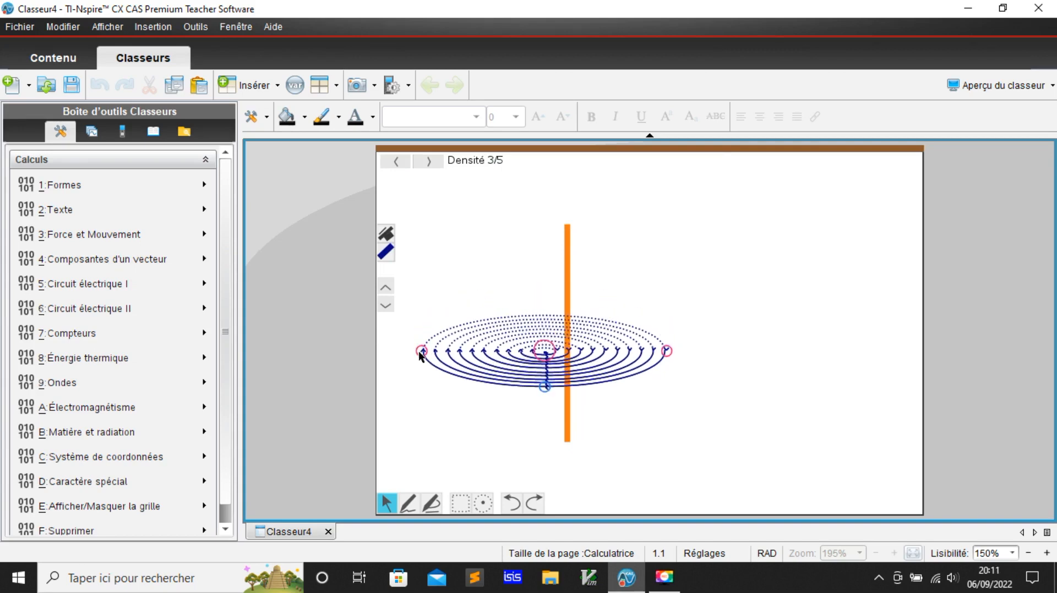
left_click(563, 278)
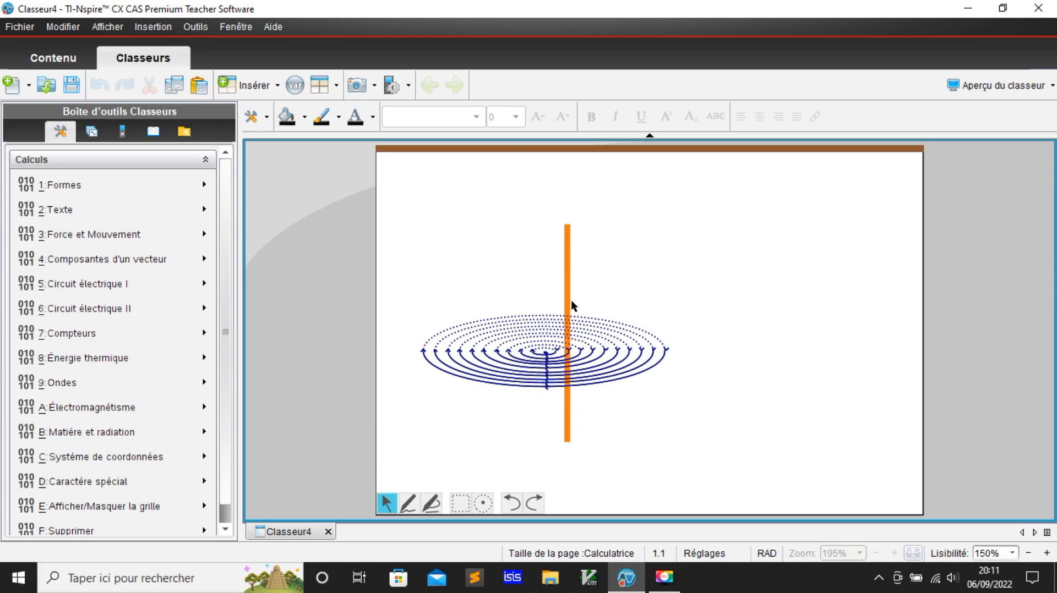
left_click(567, 351)
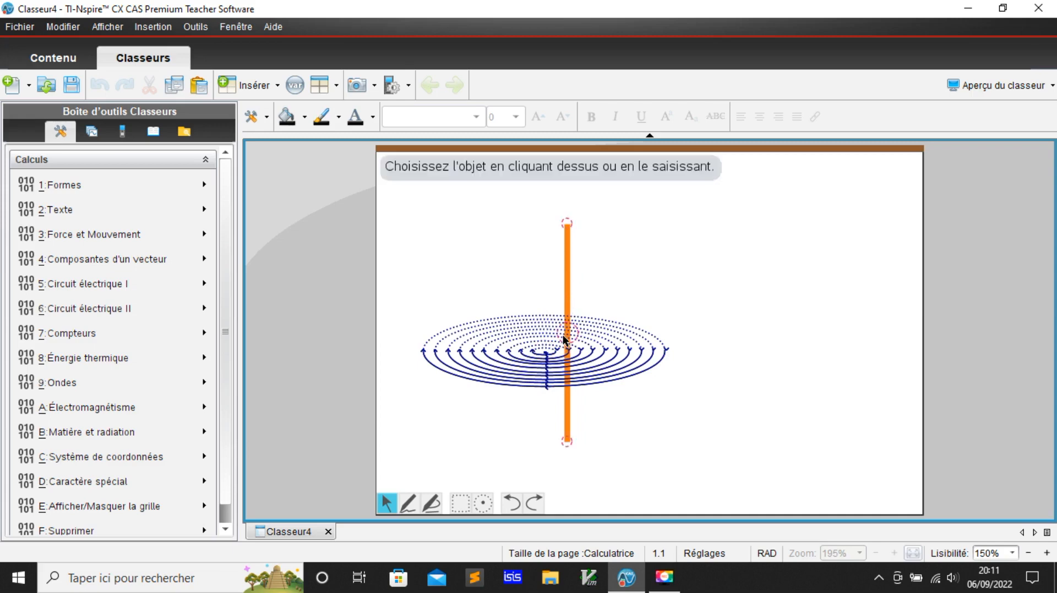
mouse_move(567, 348)
left_mouse_down()
mouse_move(548, 354)
mouse_move(556, 364)
left_mouse_up()
left_click(643, 282)
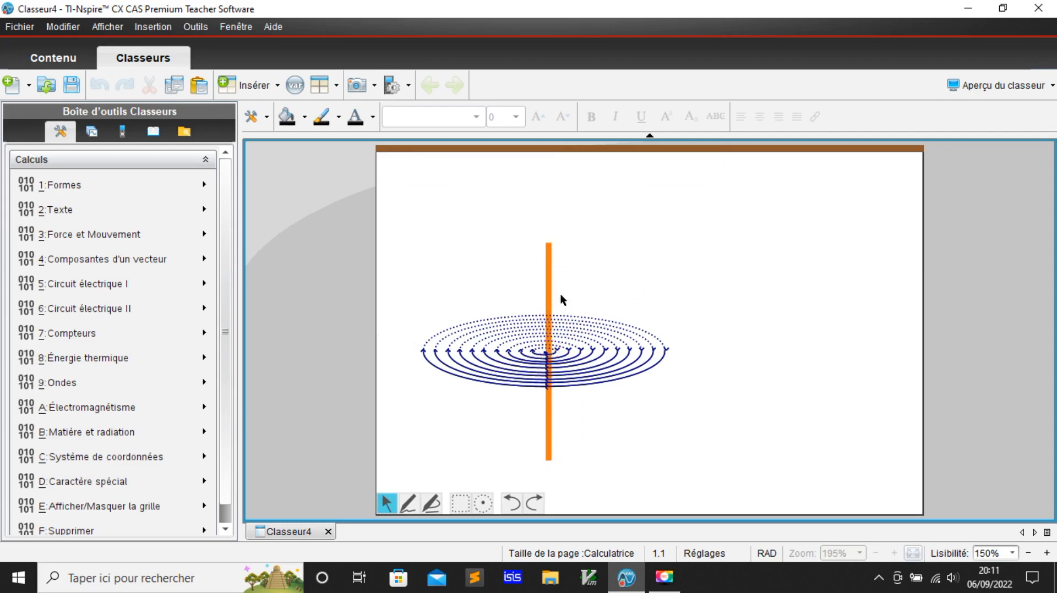
Lengthen the orange wire upward and reverse the direction of the circular field lines
left_click(550, 347)
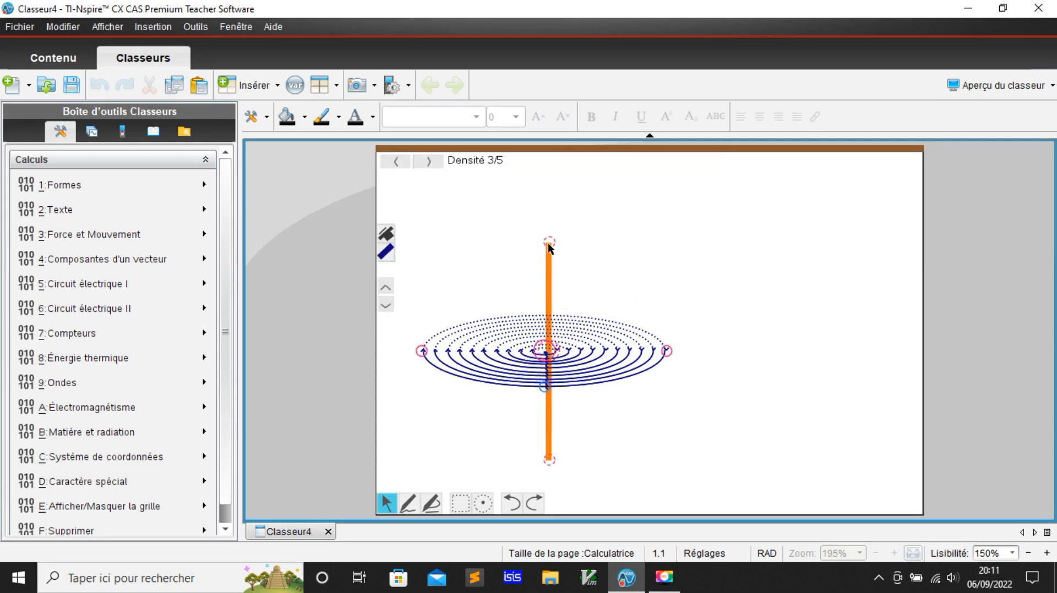
left_click_drag(550, 241, 553, 222)
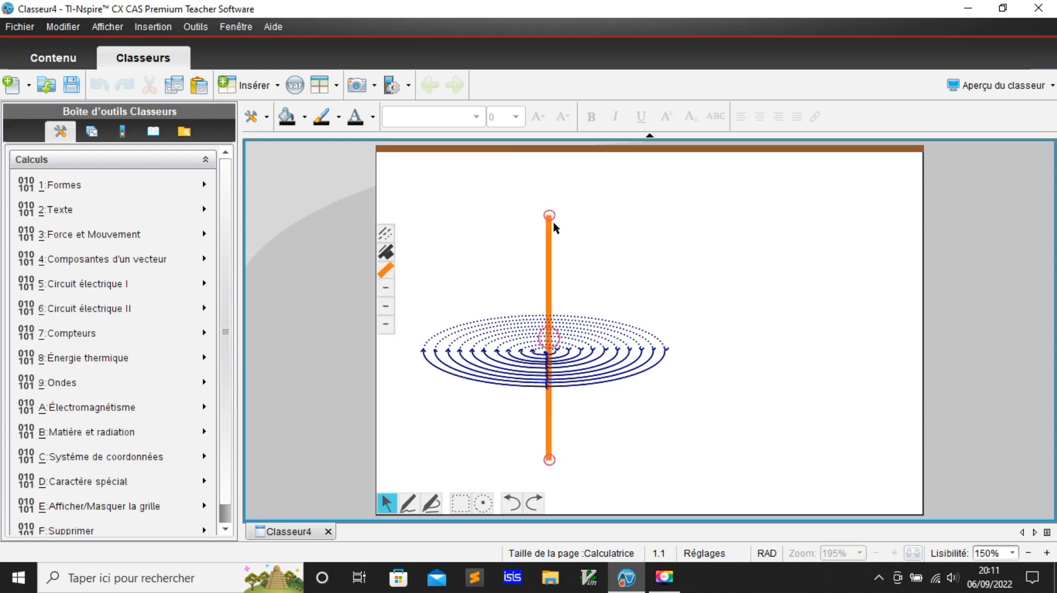
left_click(582, 233)
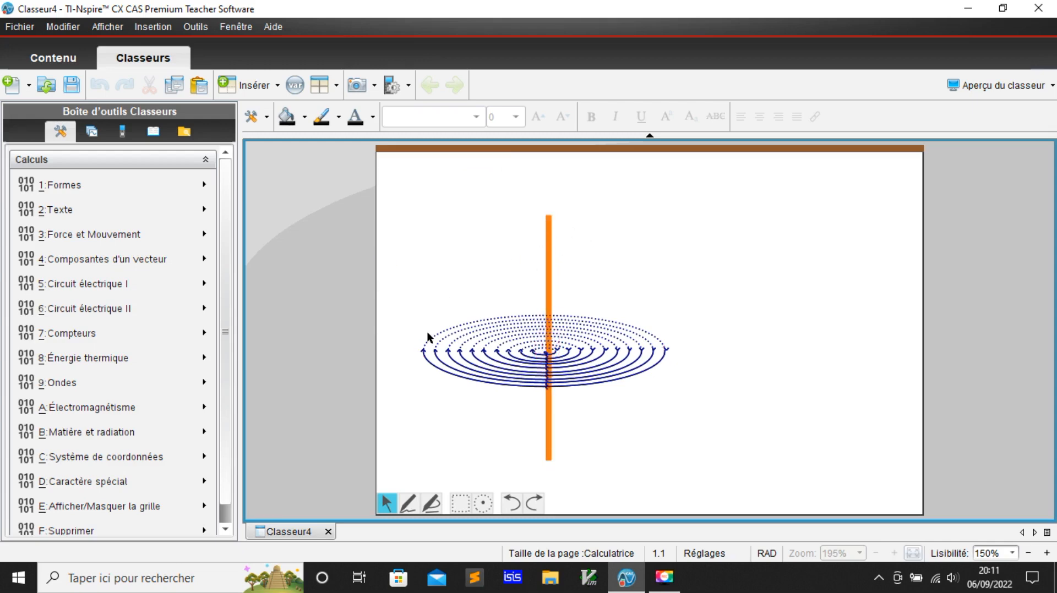
left_click(532, 364)
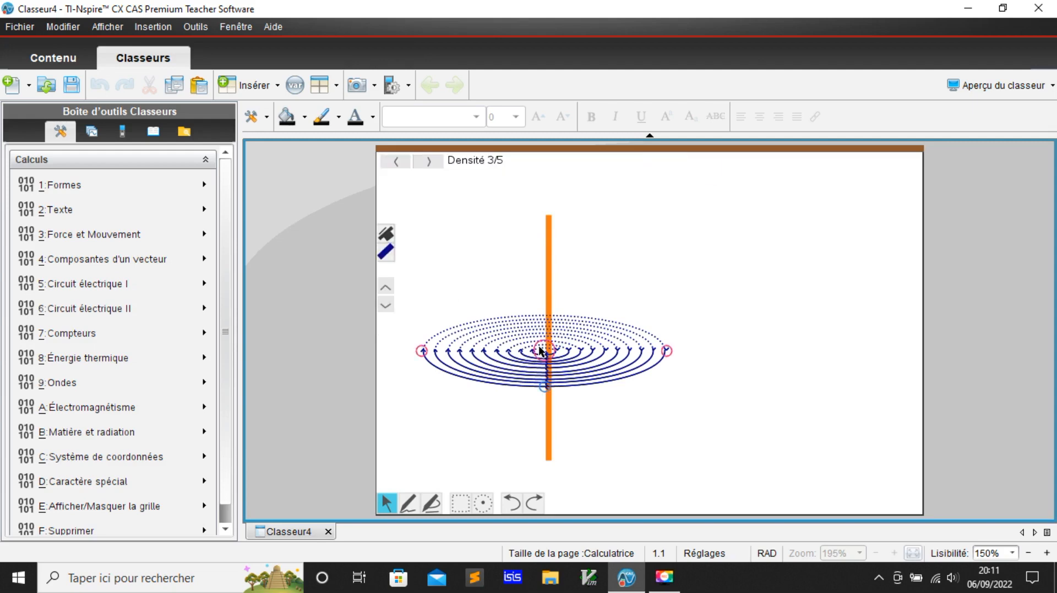
left_click(384, 291)
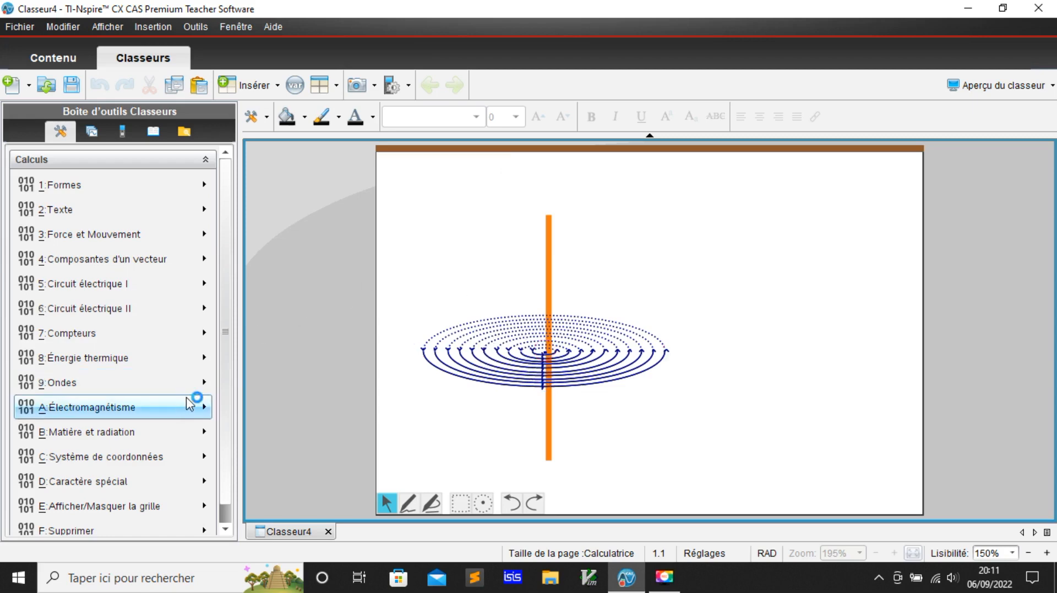
Add a right fist (Poing droit), place it to the right of the wire, and enlarge it downward
left_click(157, 410)
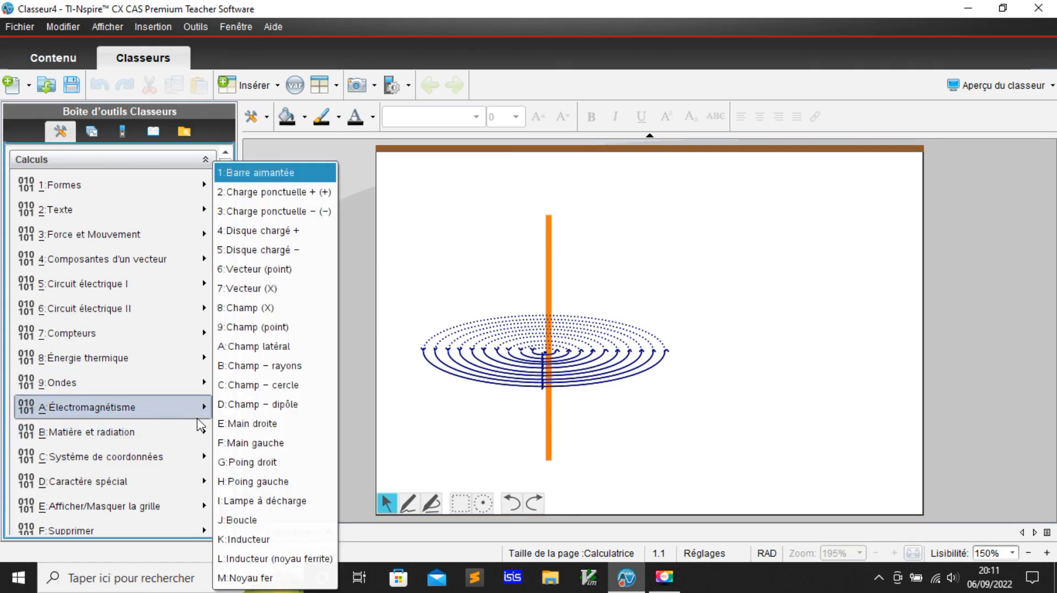
left_click(258, 464)
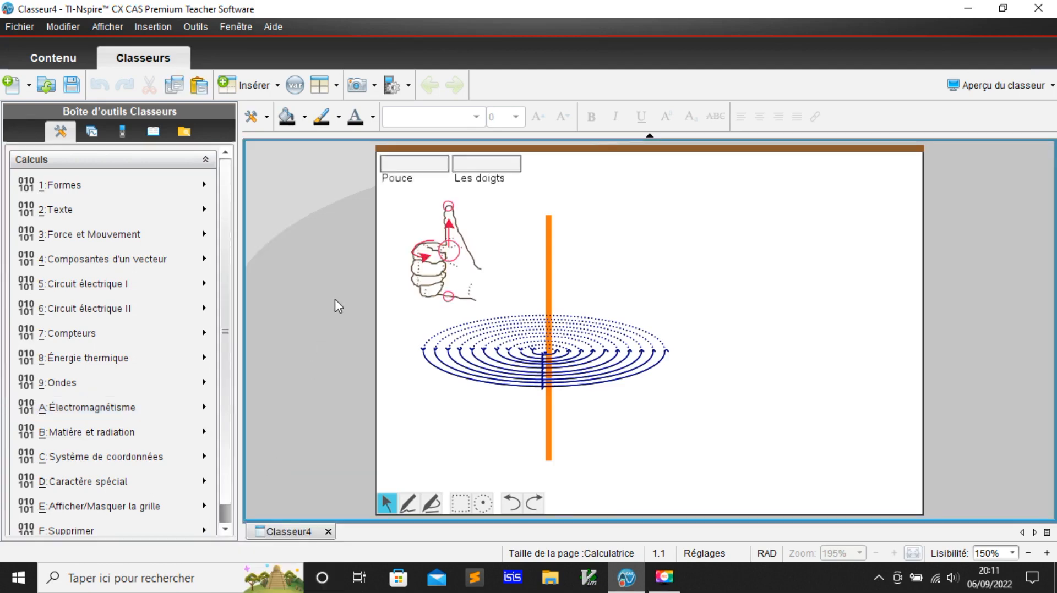
left_click_drag(453, 252, 702, 248)
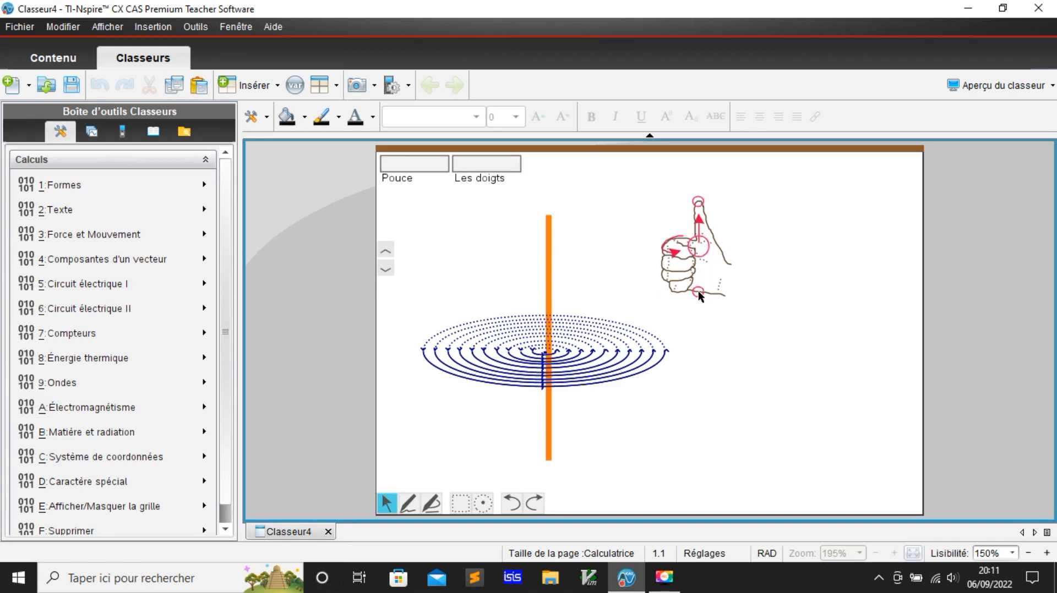
left_click_drag(698, 291, 701, 342)
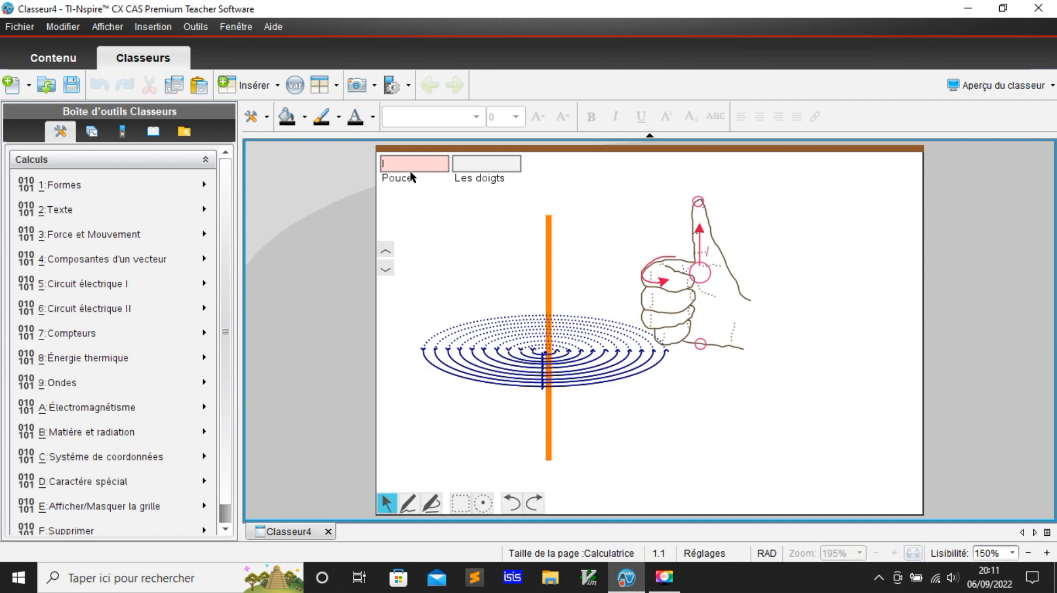
Label the right fist's thumb I and its fingers B
left_click(480, 166)
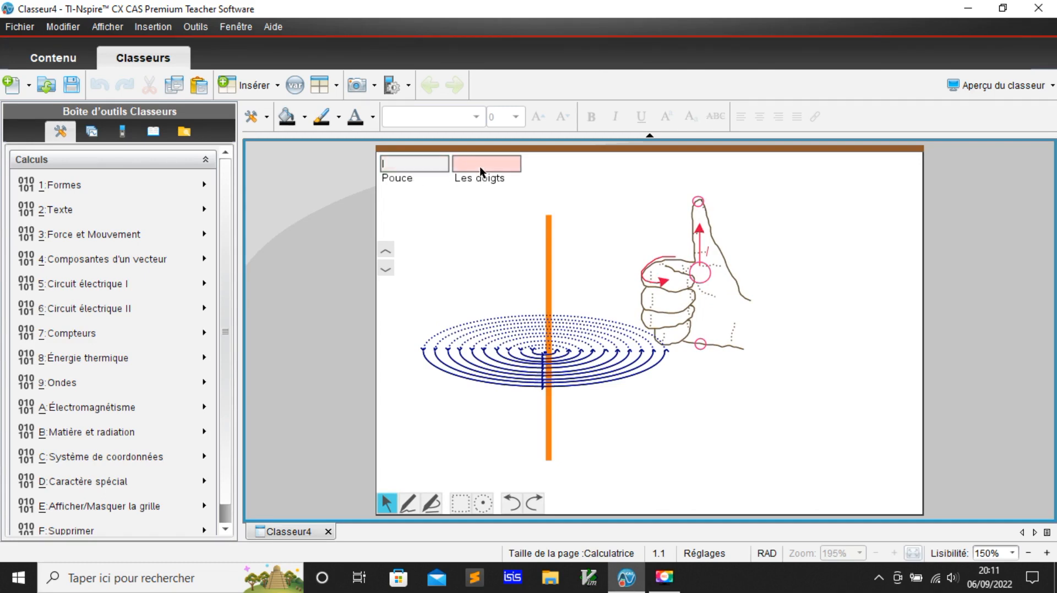
type("B")
left_click(781, 206)
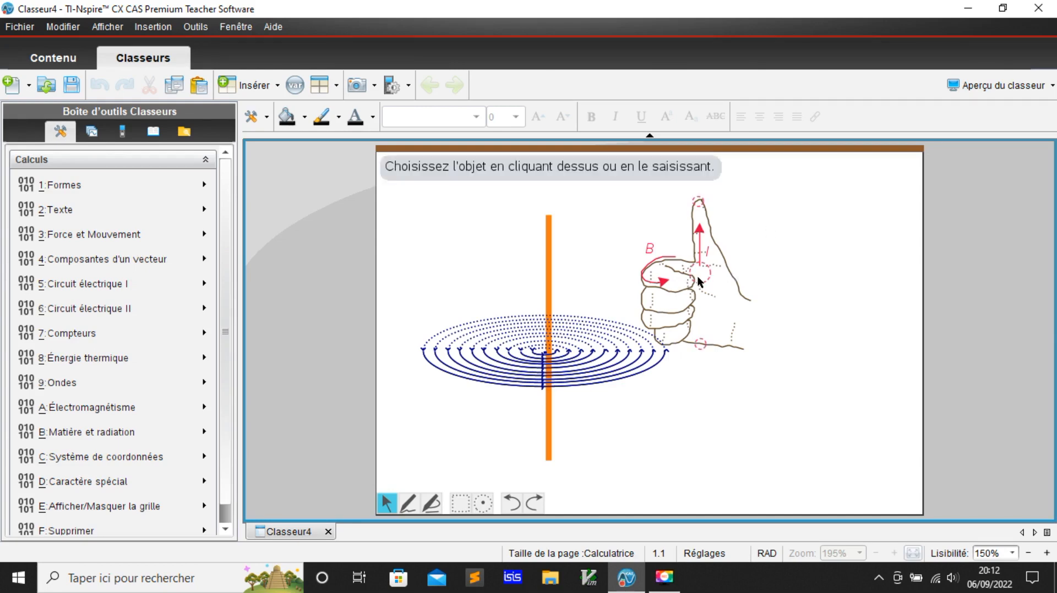
Place the labelled fist over the upper part of the wire, above the field lines, and shift the whole drawing slightly left
mouse_move(684, 282)
left_mouse_down()
mouse_move(555, 275)
mouse_move(542, 269)
mouse_move(549, 239)
left_mouse_up()
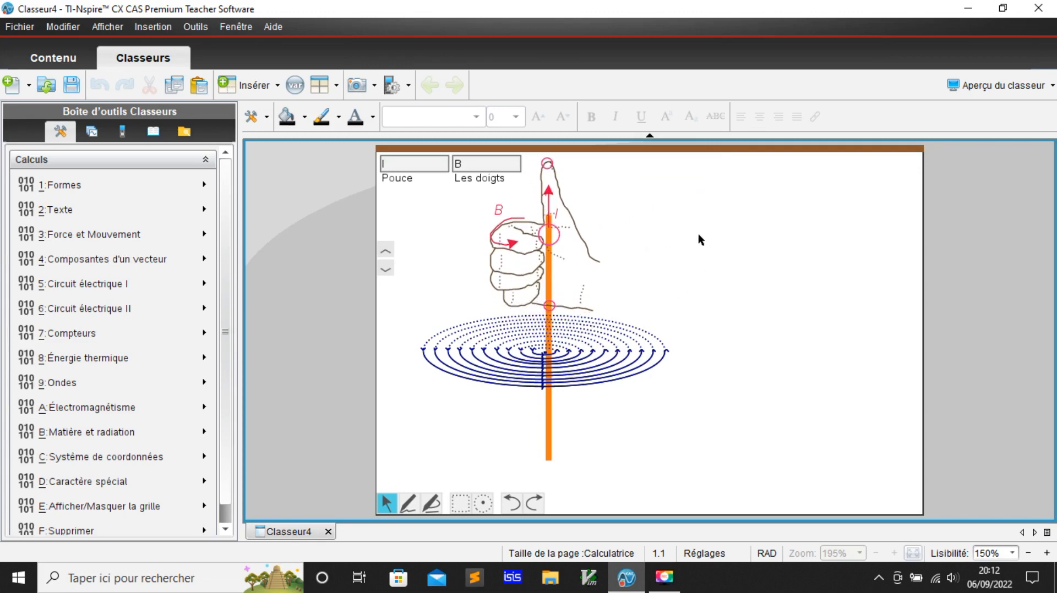
left_click(712, 235)
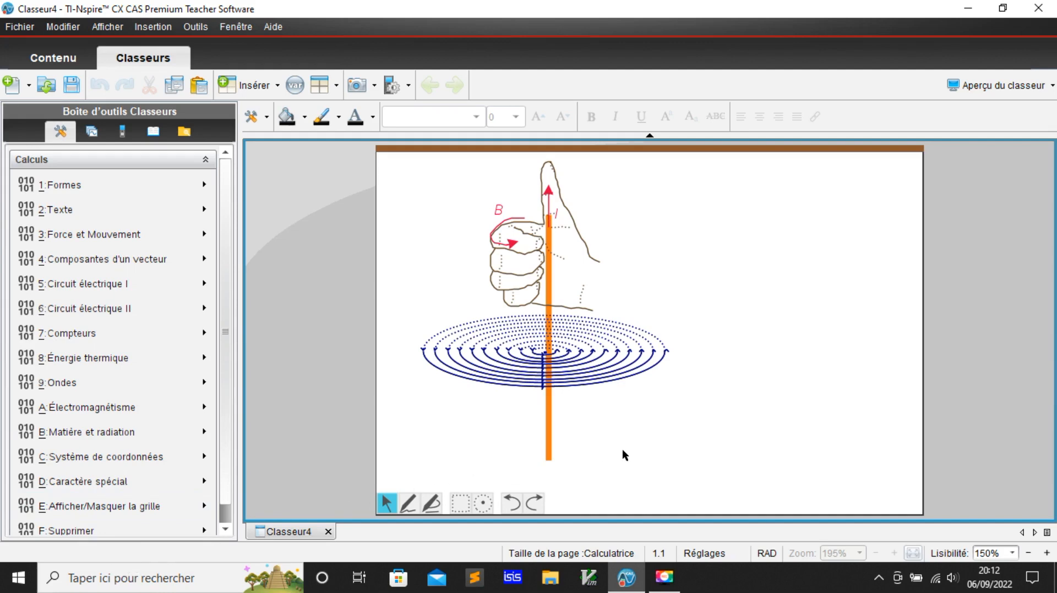
left_click_drag(622, 449, 606, 451)
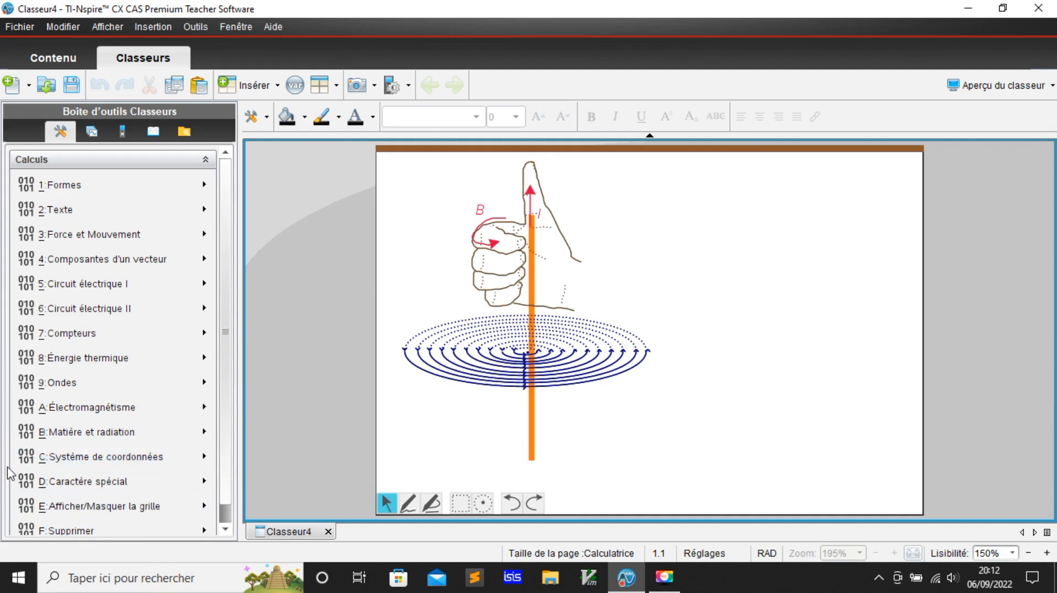
Add an inductor (Inducteur) to the page and place it in the empty area to the right of the fist drawing
left_click(71, 410)
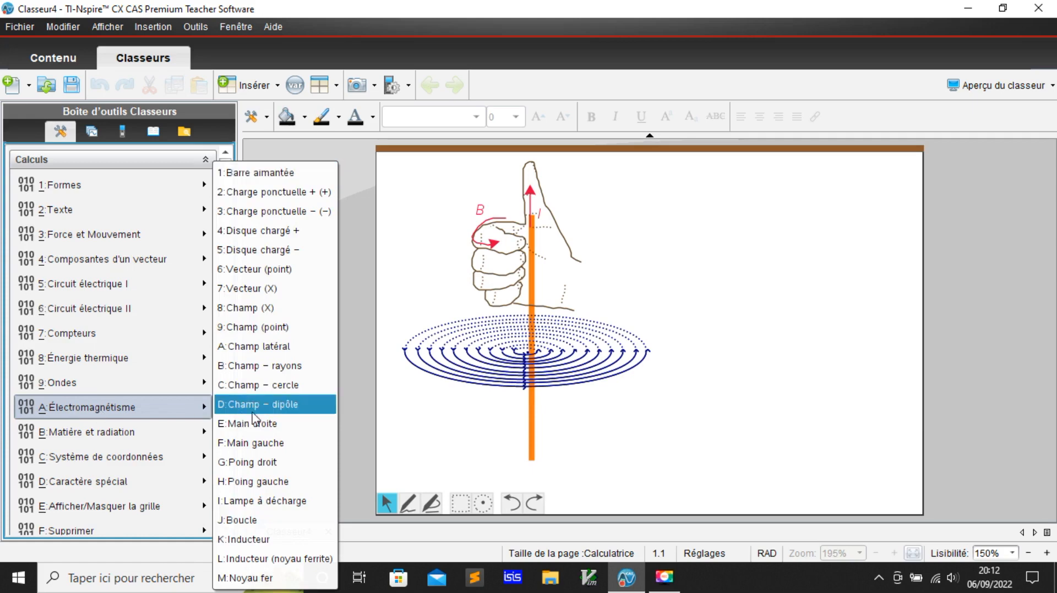
left_click(263, 542)
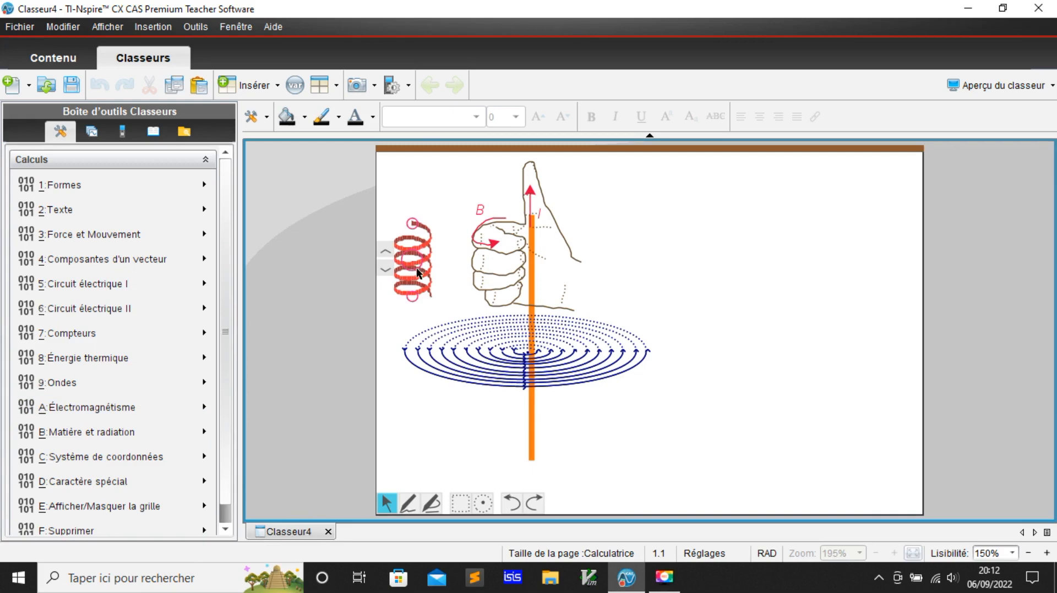
left_click_drag(413, 265, 768, 278)
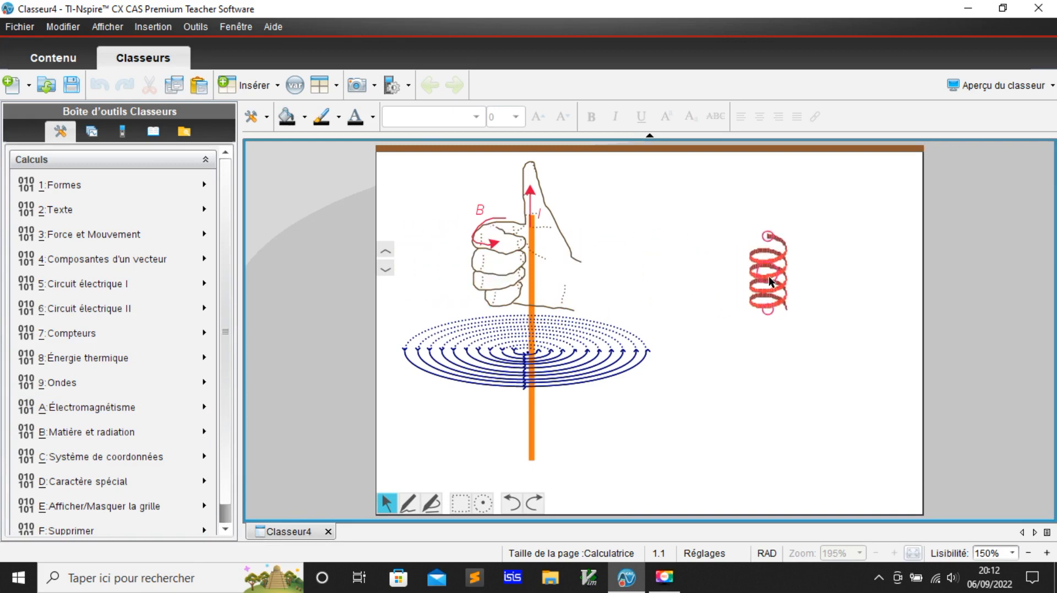
left_click(385, 247)
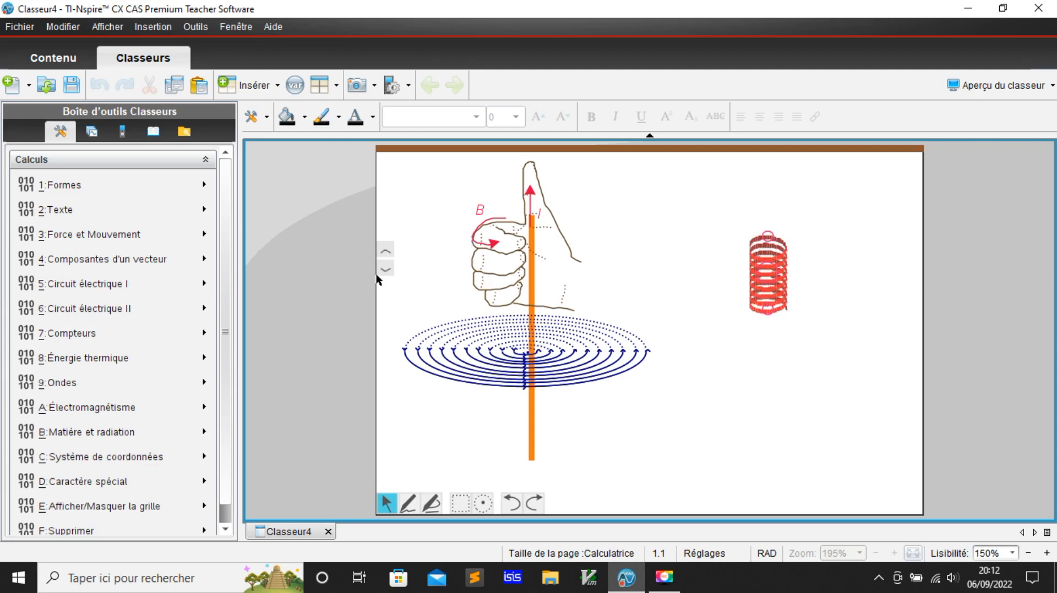
left_click(382, 272)
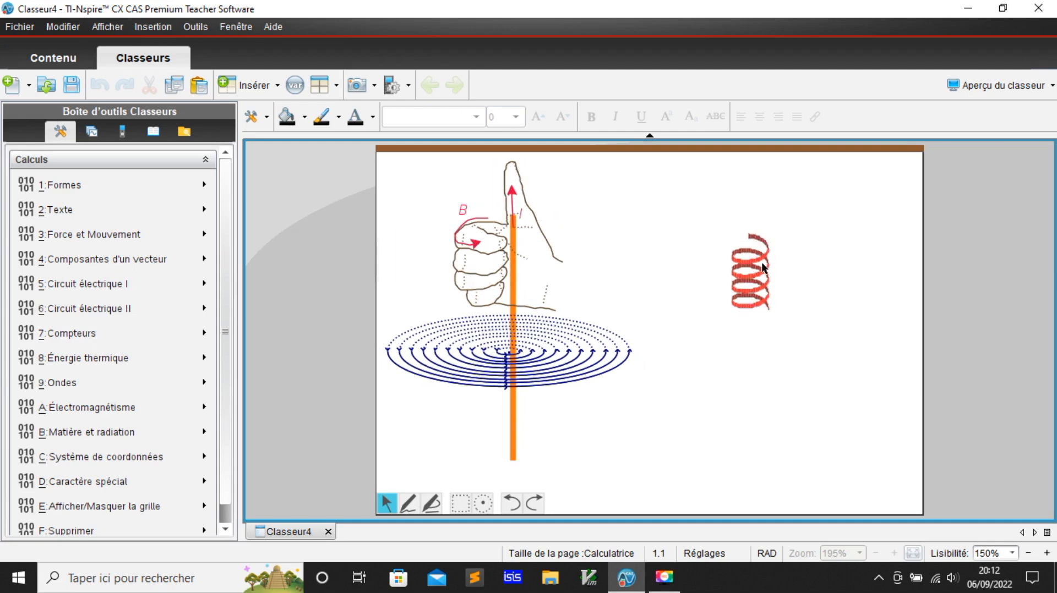
Rotate the coil to a horizontal position, enlarge it, and place it slightly lower beside the wire drawing
left_click(754, 274)
left_click_drag(749, 272, 830, 319)
left_click_drag(826, 282, 700, 354)
left_click_drag(764, 360, 789, 341)
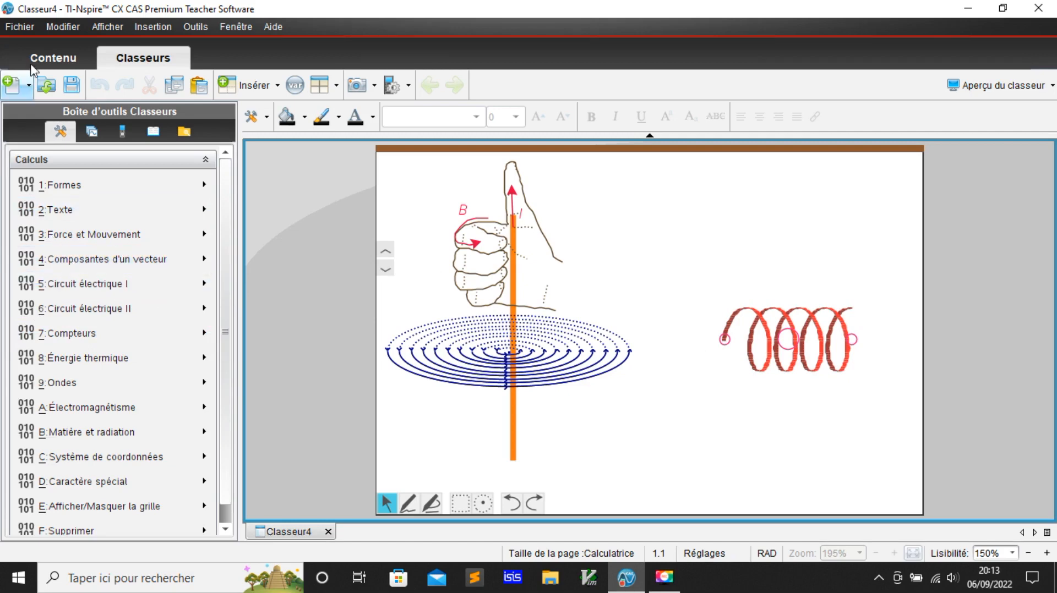
Add a vector (Vecteur) below the coil and turn it into a short arrow pointing straight up
left_click(127, 212)
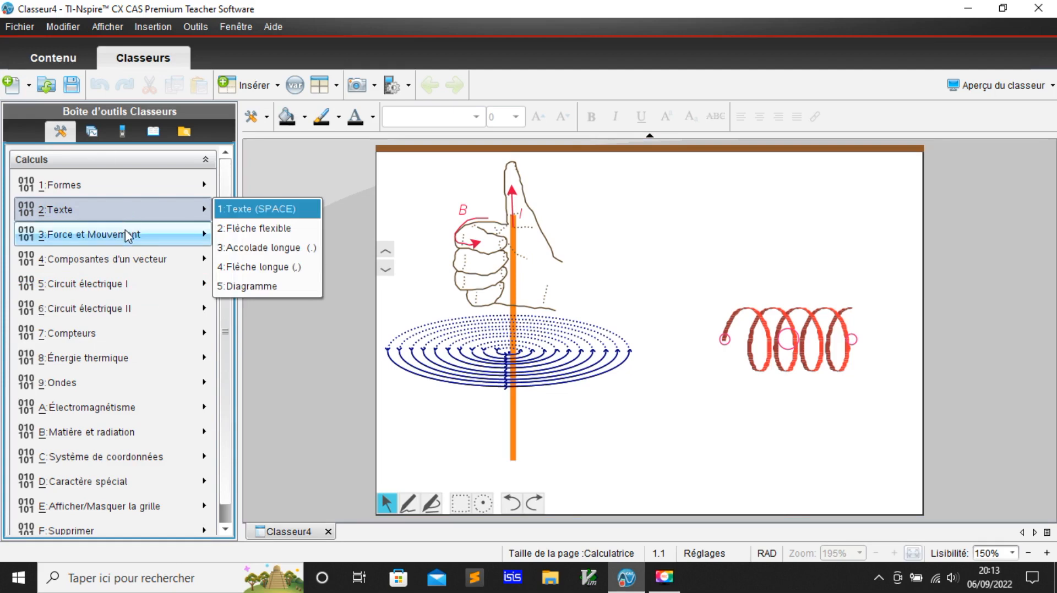
left_click(137, 187)
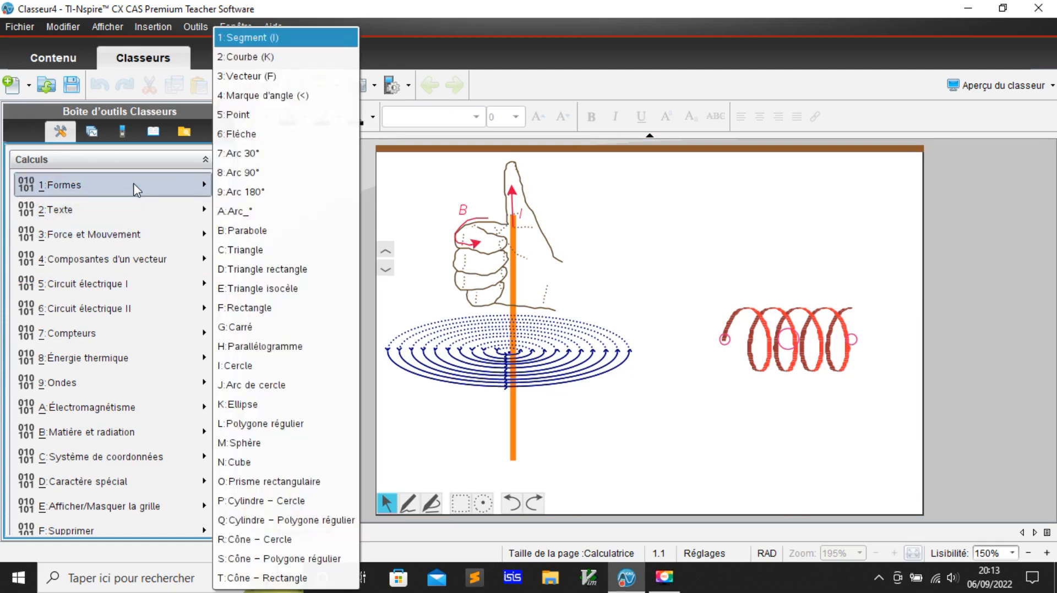
left_click(238, 76)
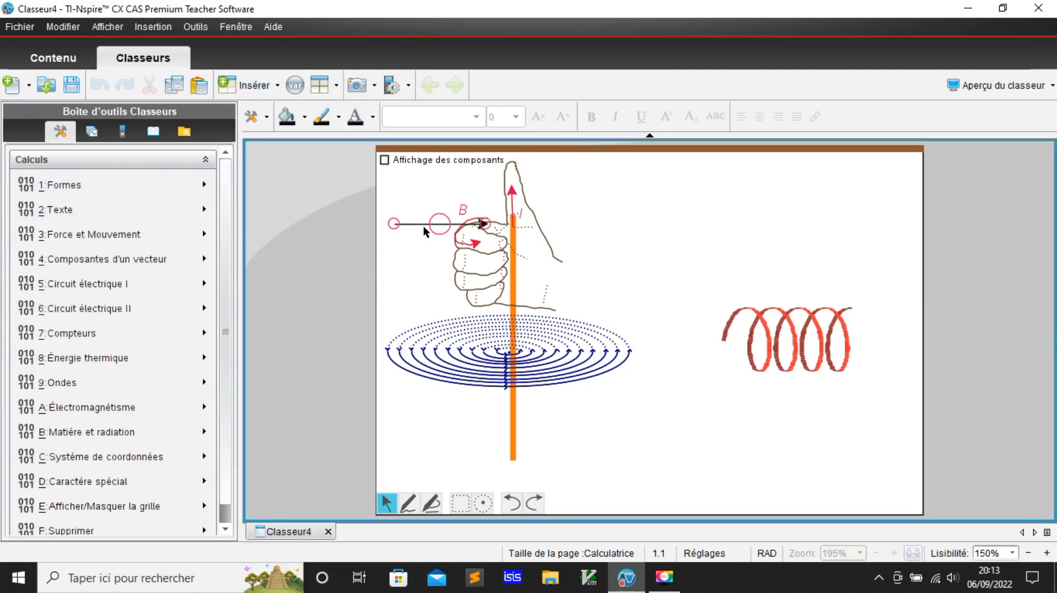
left_click_drag(443, 224, 752, 472)
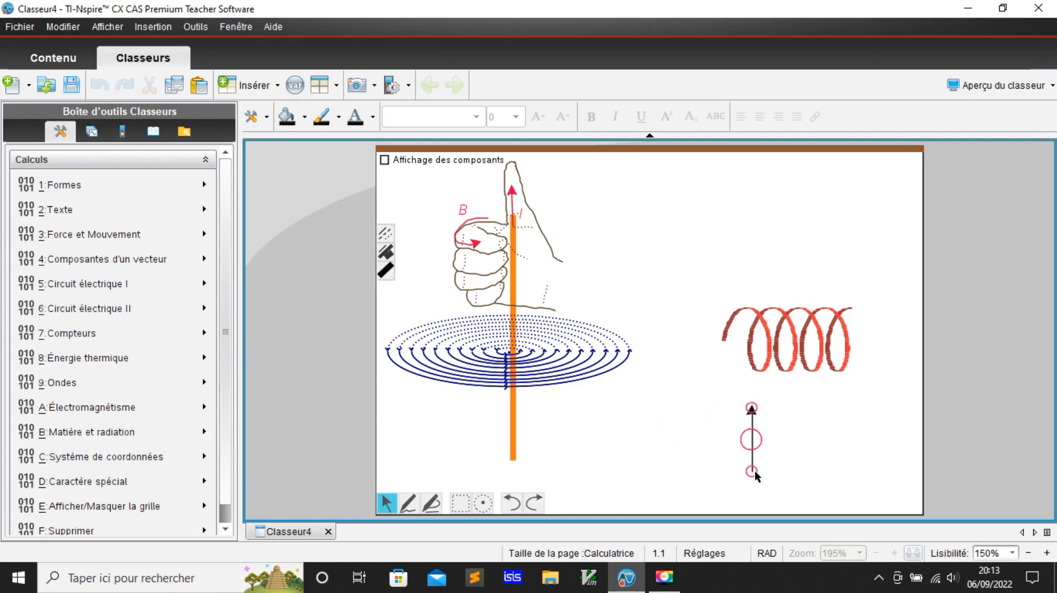
left_click(674, 458)
key("s")
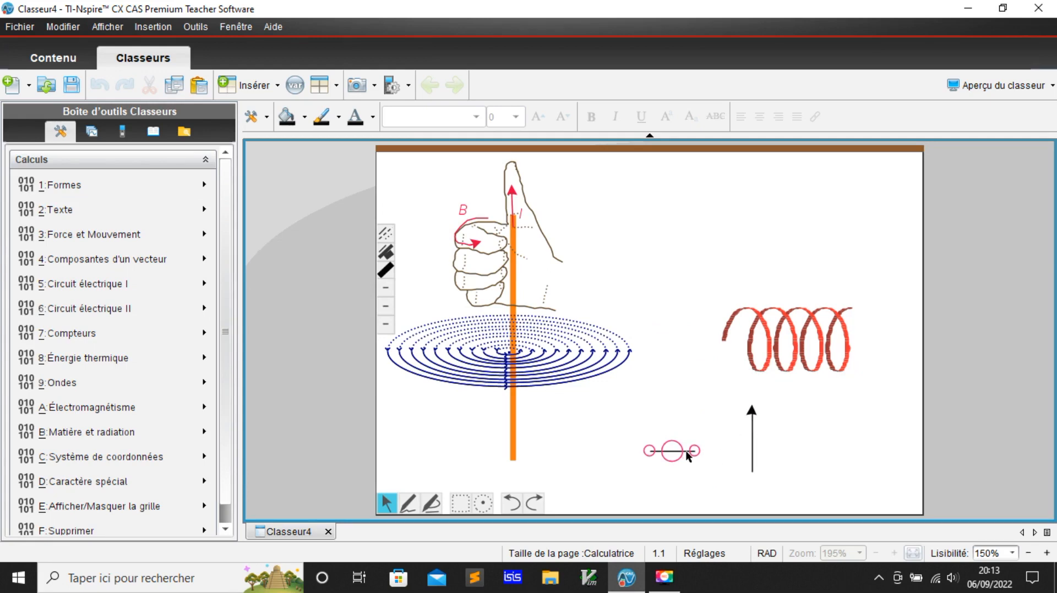
key("Delete")
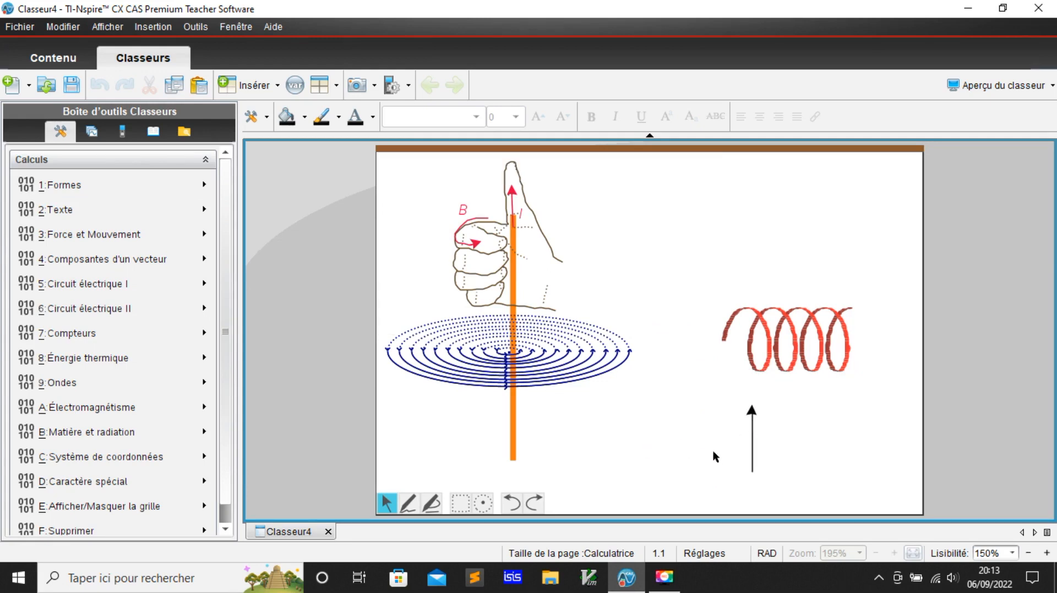
Place the upward vector under the coil's left end and label it I, with the label to the arrow's right
left_click_drag(752, 442, 725, 388)
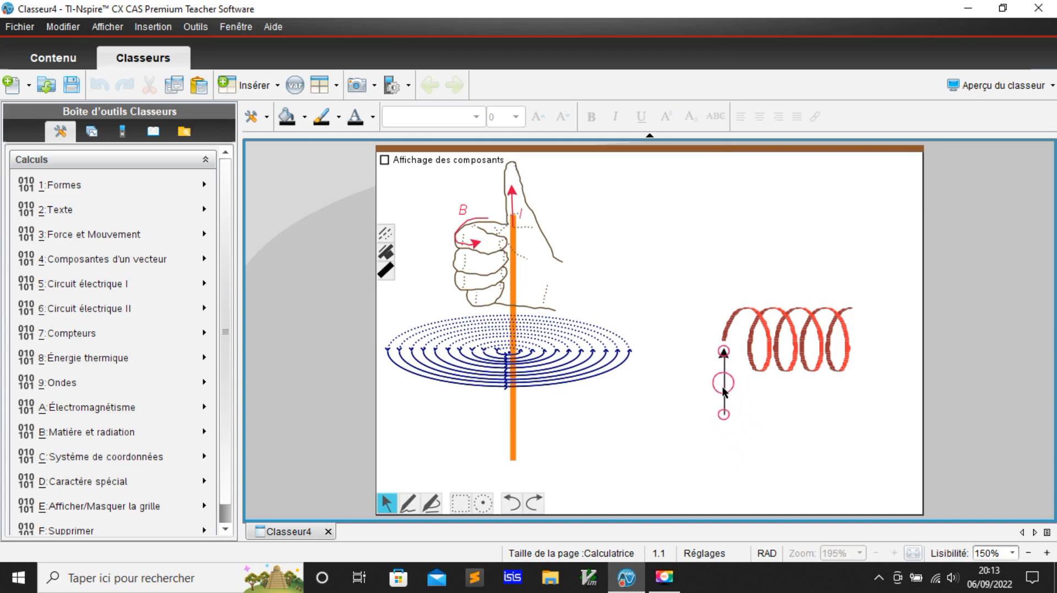
left_click(752, 408)
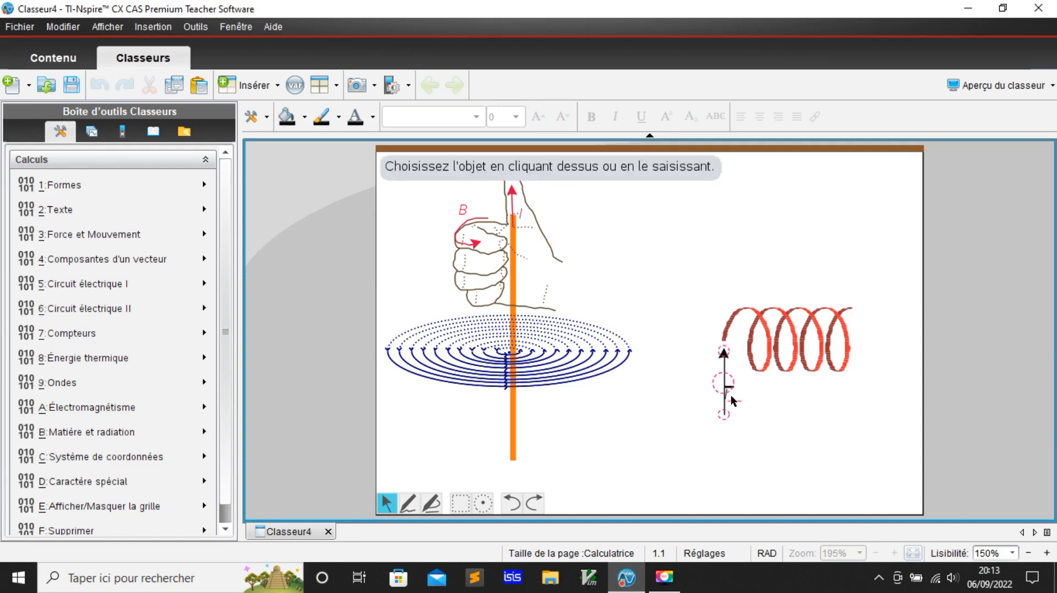
left_click(729, 393)
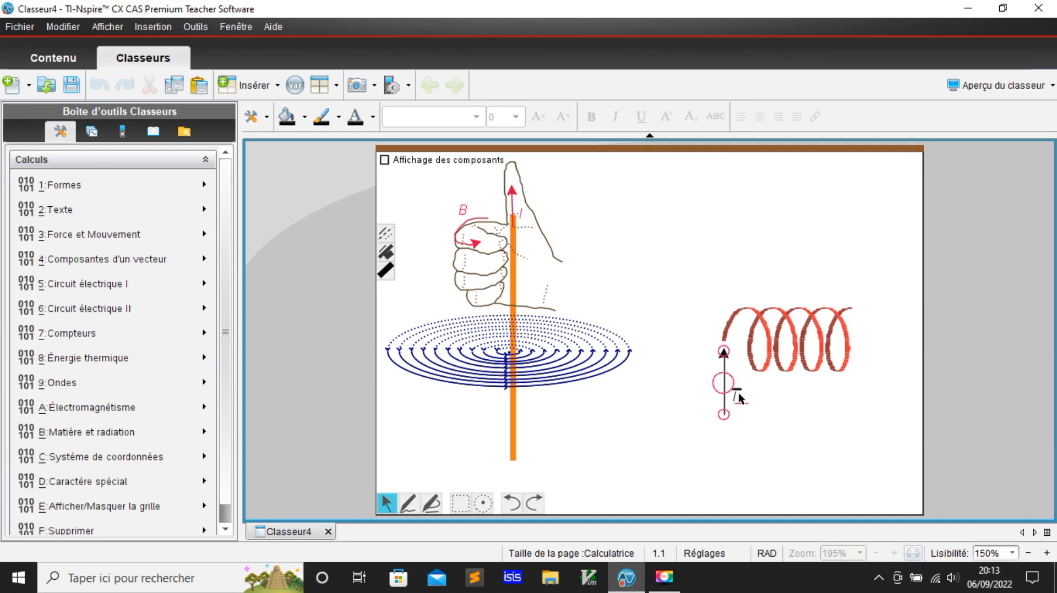
left_click(771, 407)
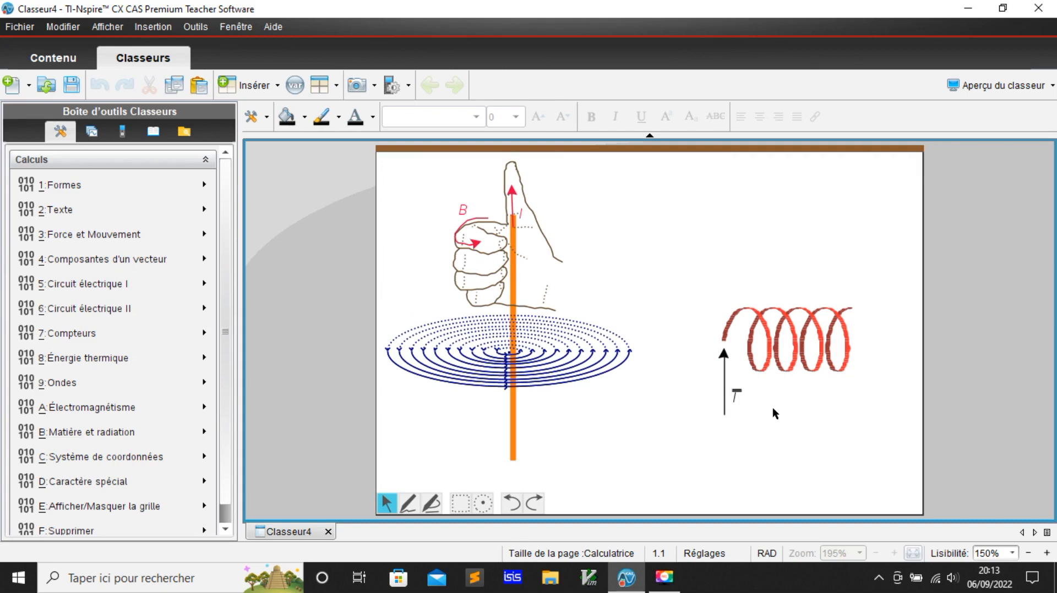
Format the current vector I in red with the thickest line
left_click(737, 399)
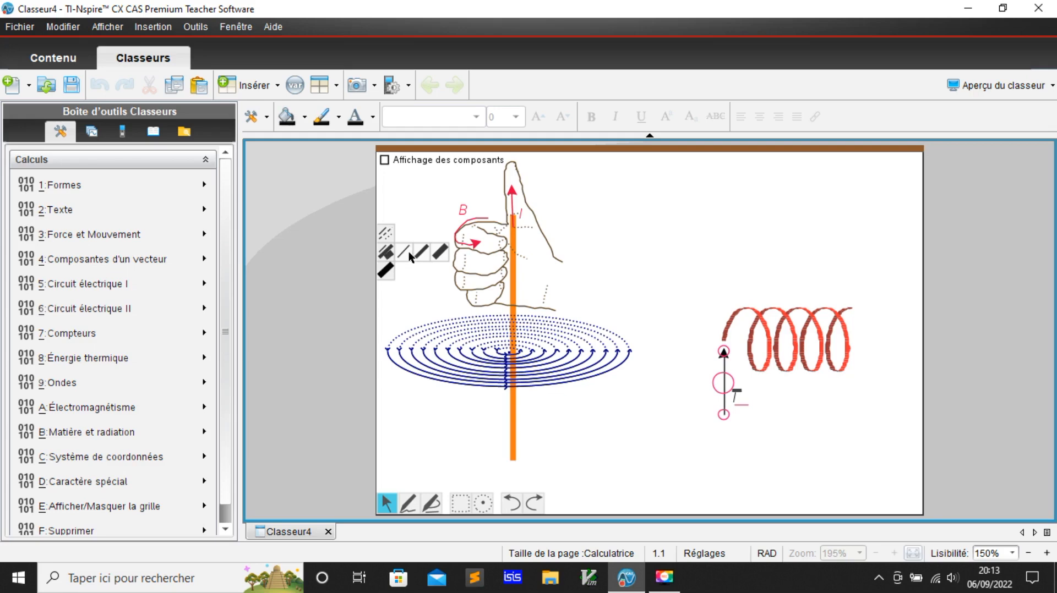
left_click(389, 269)
left_click(439, 273)
mouse_move(384, 261)
left_click(438, 252)
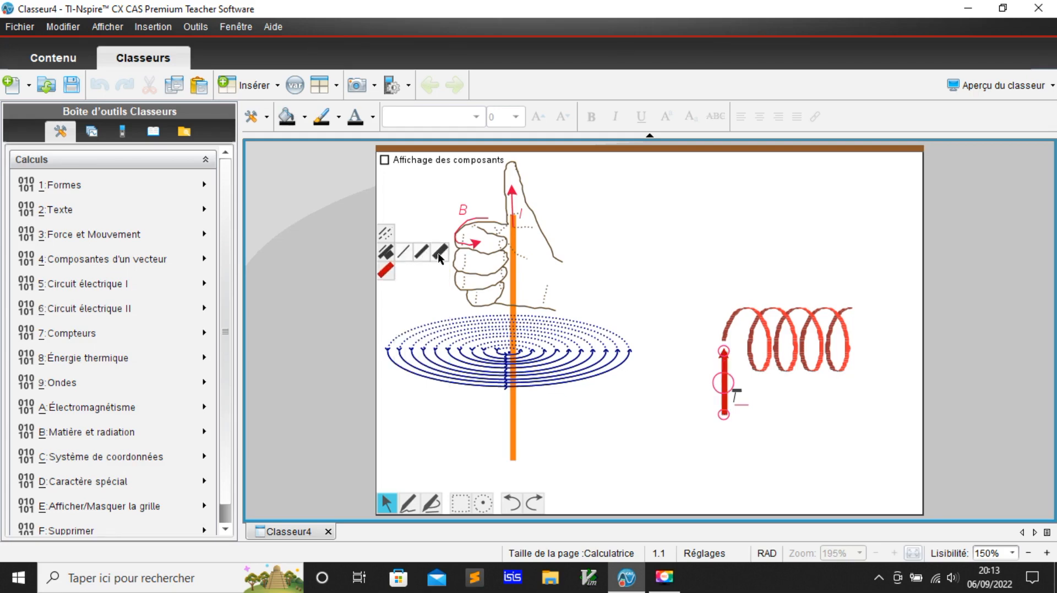
left_click(599, 362)
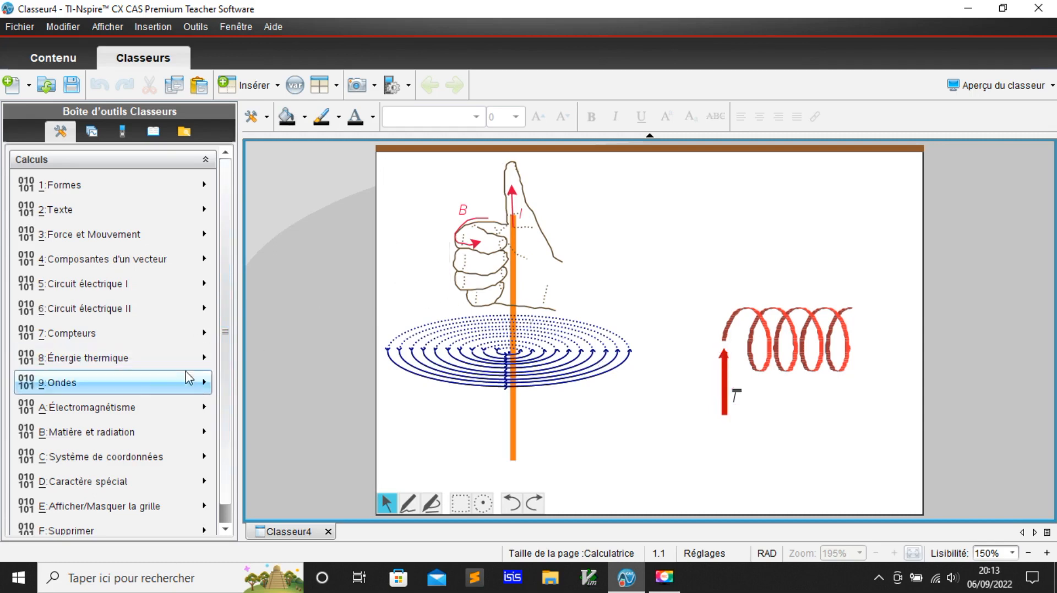
Add a second vector above the coil, label it B, and make it point left
left_click(126, 212)
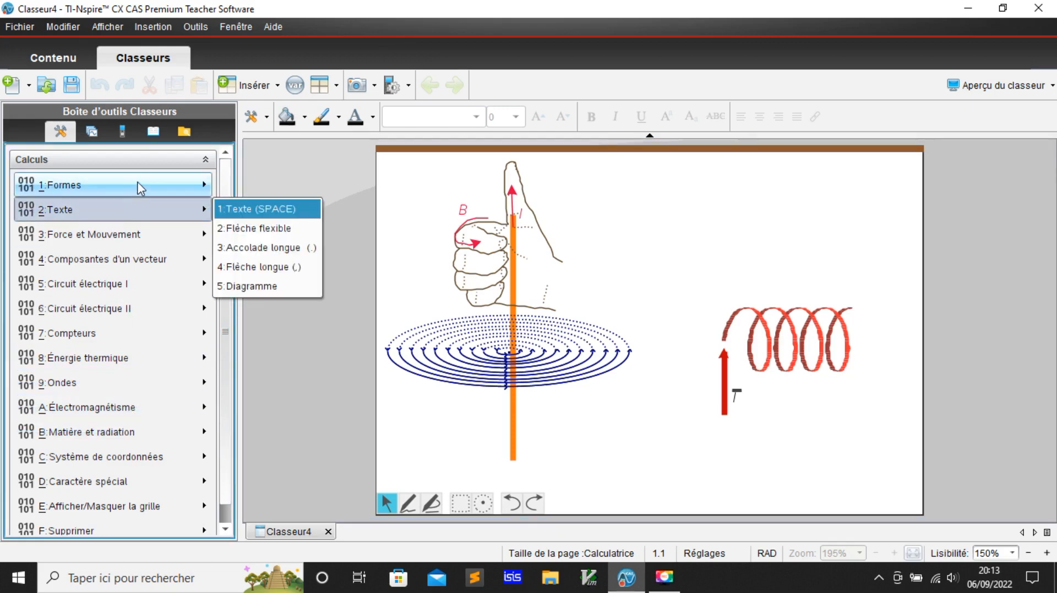
left_click(141, 187)
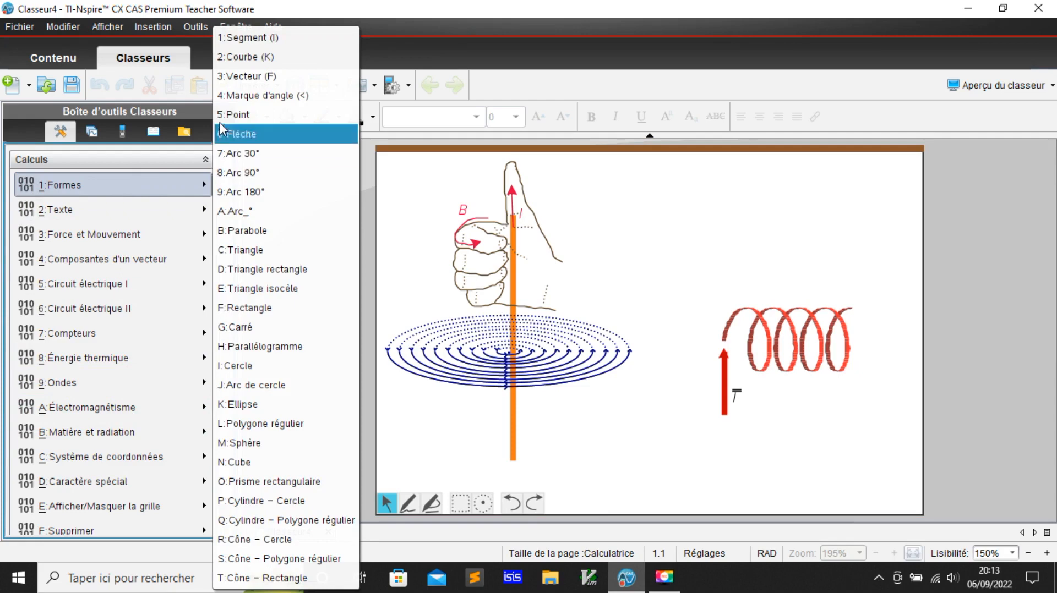
left_click(236, 77)
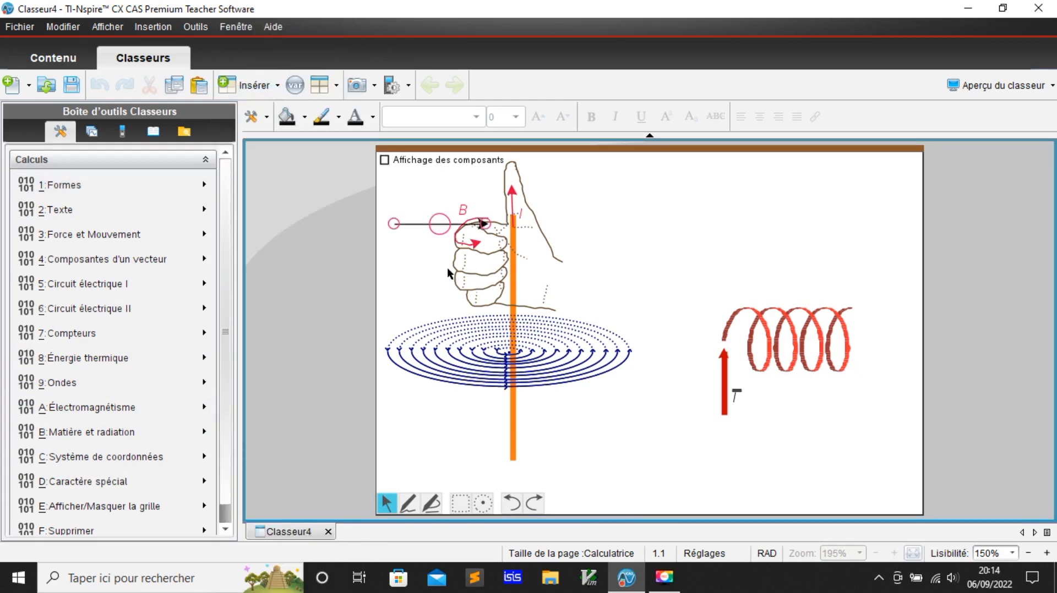
left_click_drag(429, 228, 662, 237)
type("B")
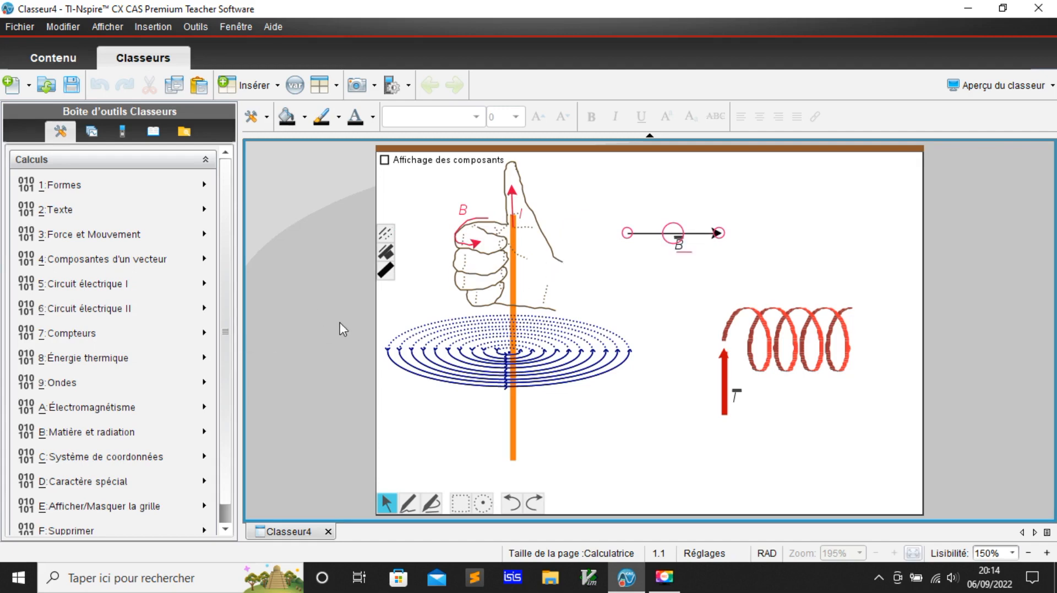
left_click_drag(627, 234, 821, 233)
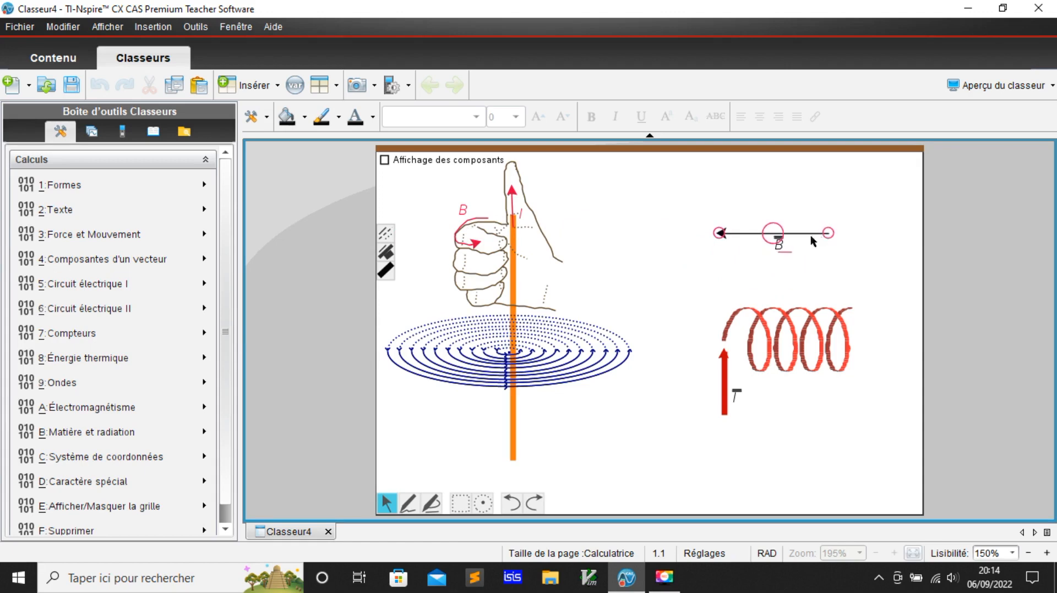
Format the vector B in green with the thickest line
left_click(385, 252)
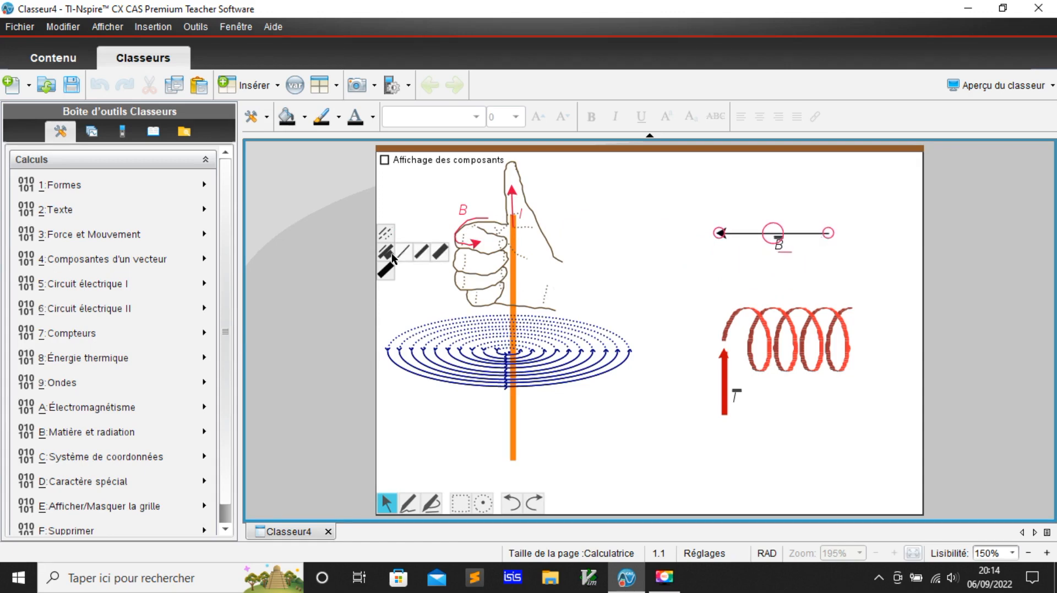
left_click(440, 252)
left_click(394, 261)
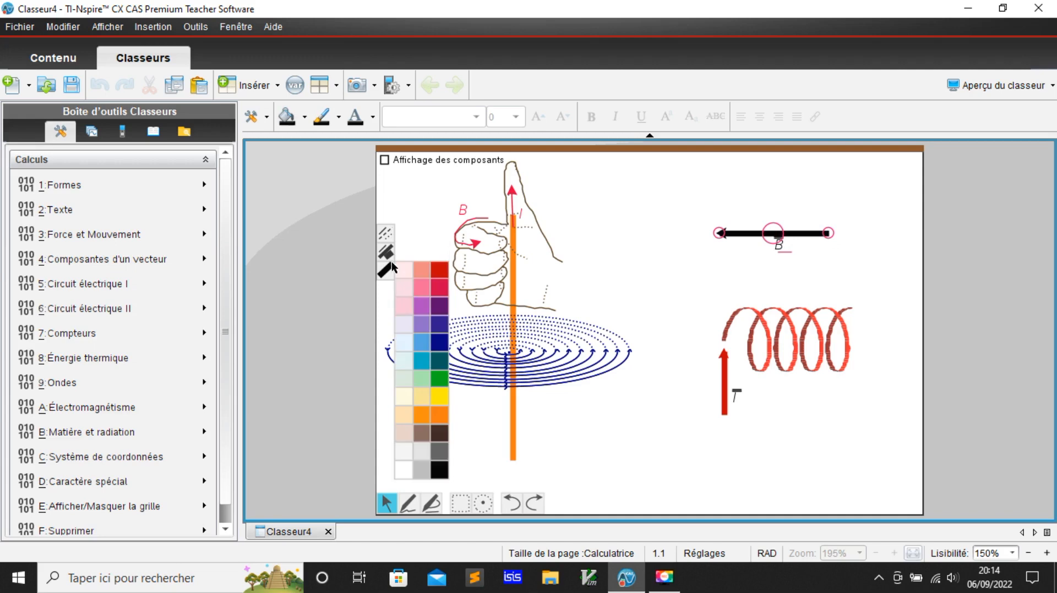
left_click(435, 376)
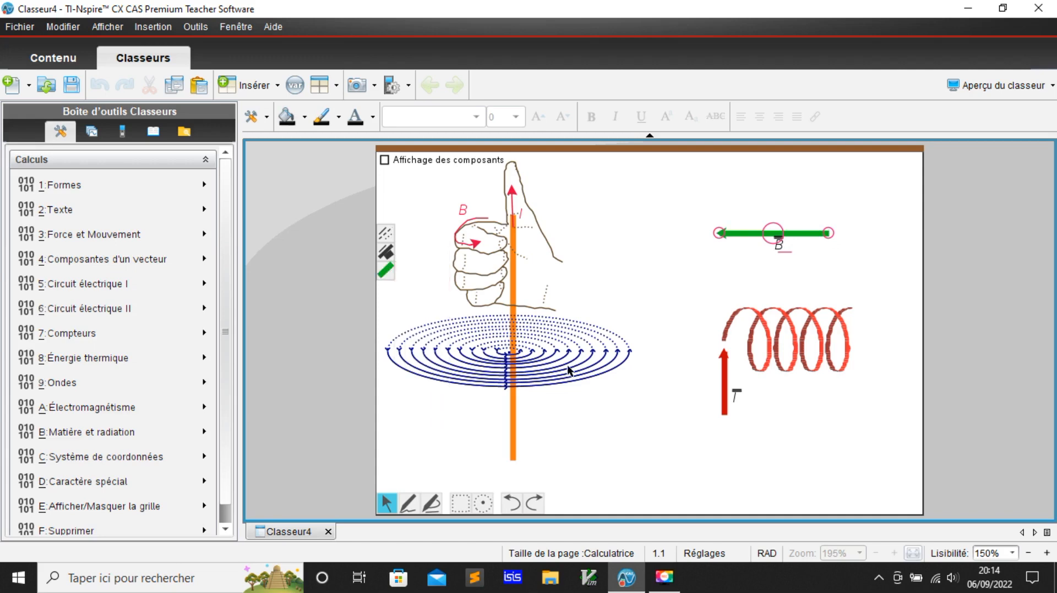
Shift the B label slightly away from its arrow and place the green vector across the coil's left end
left_click(773, 245)
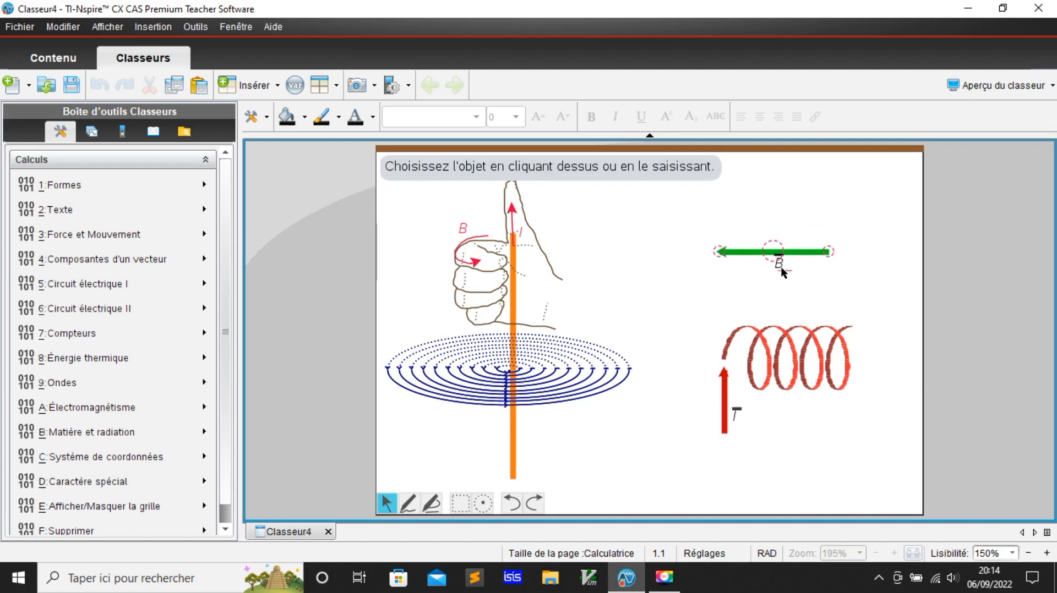
left_click(779, 275)
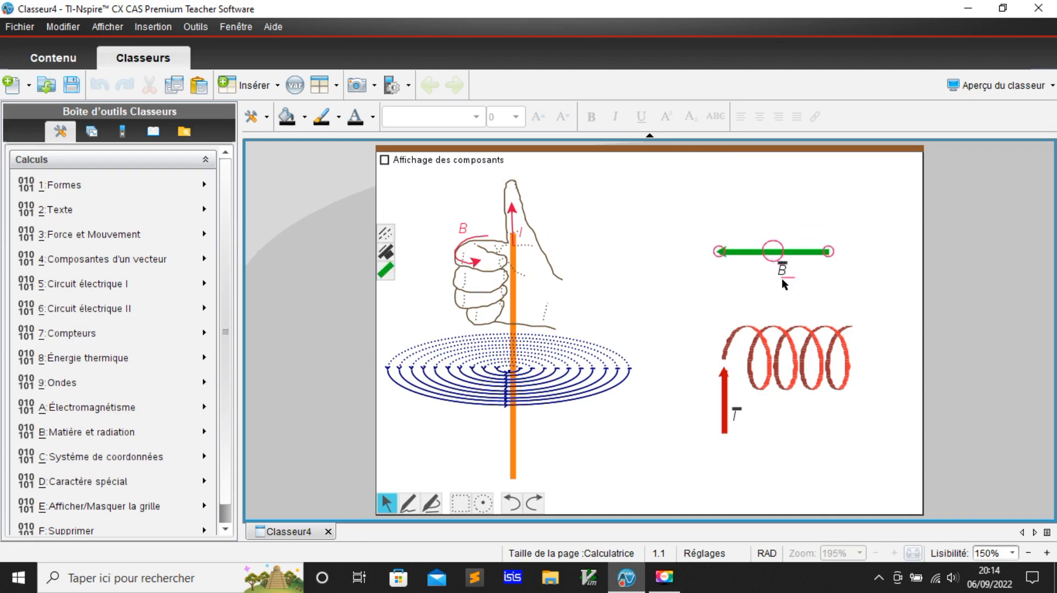
left_click(781, 316)
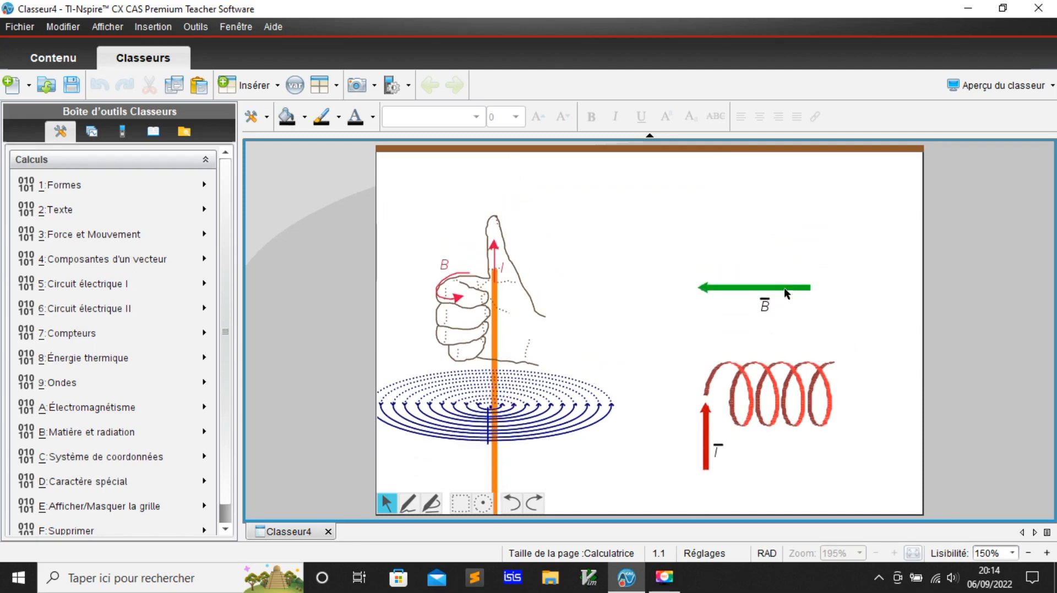
scroll(813, 250, "down", 1)
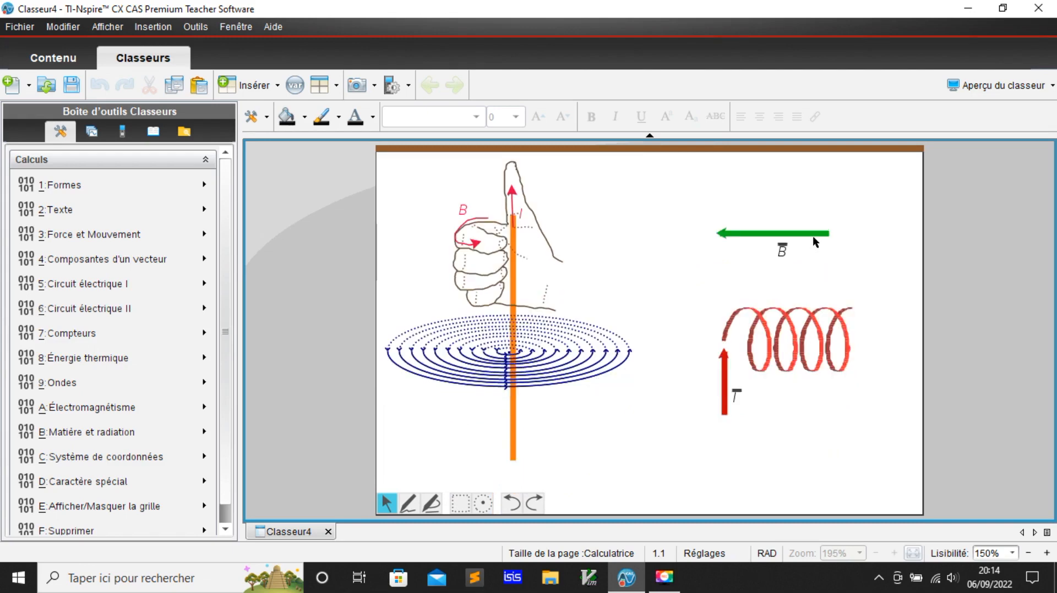
left_click_drag(771, 234, 726, 329)
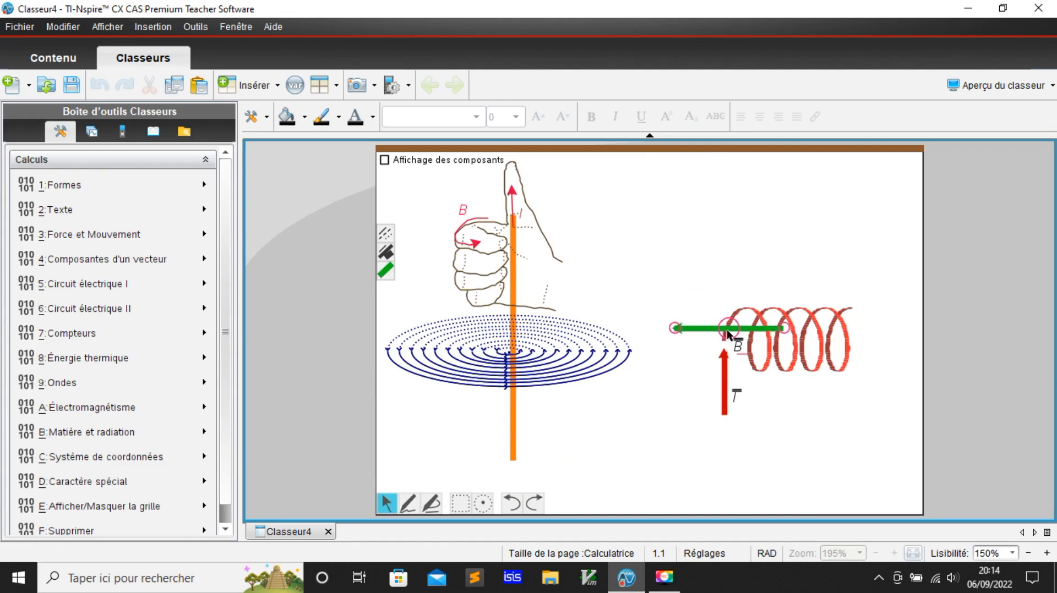
left_click(708, 245)
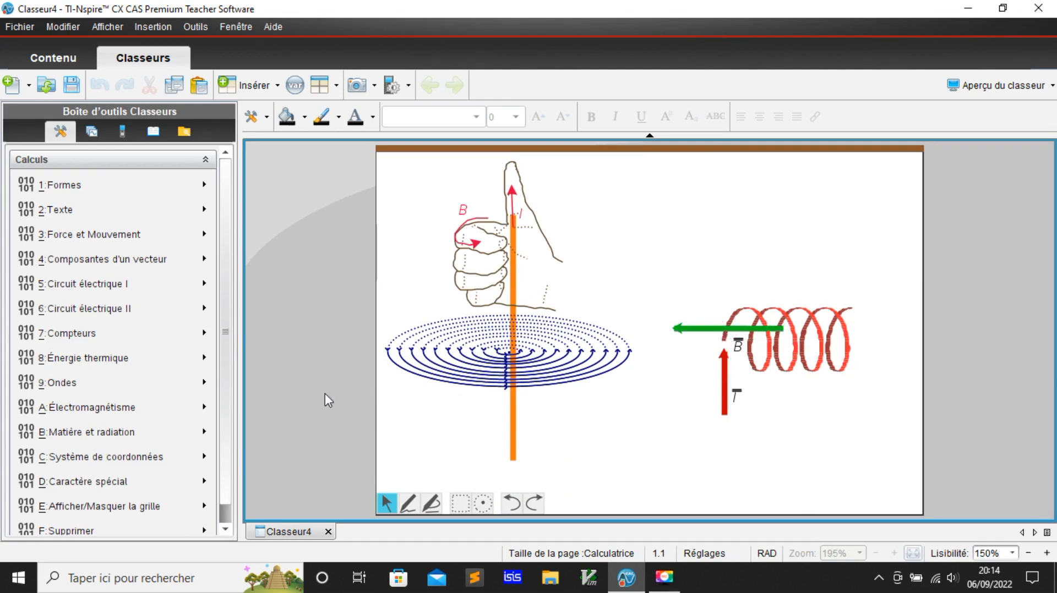
Add a bar magnet (Barre aimantée) and place it above the coil with its red pole on the left
mouse_move(151, 407)
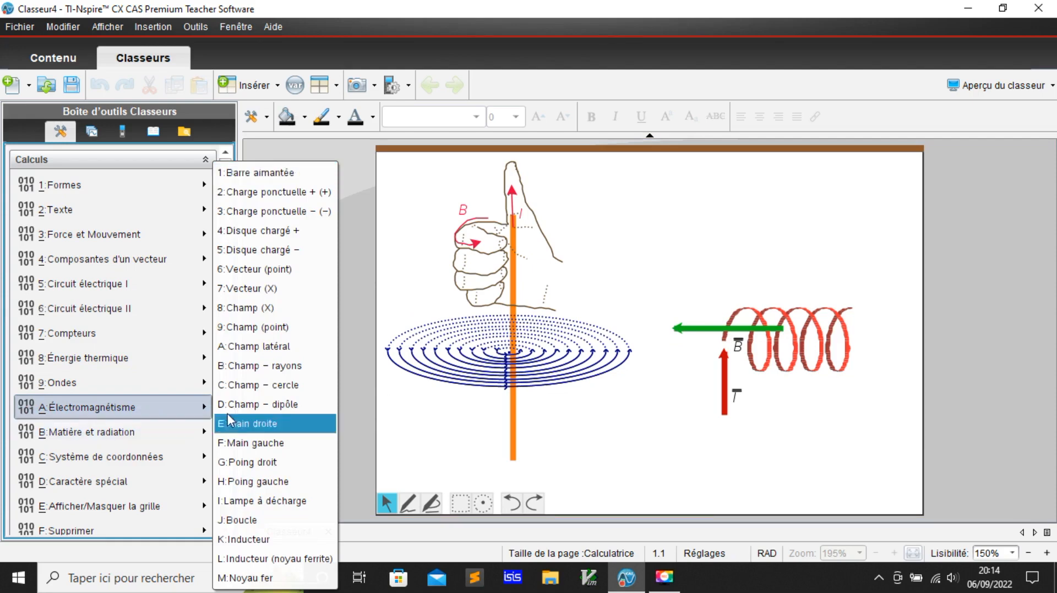
left_click(247, 174)
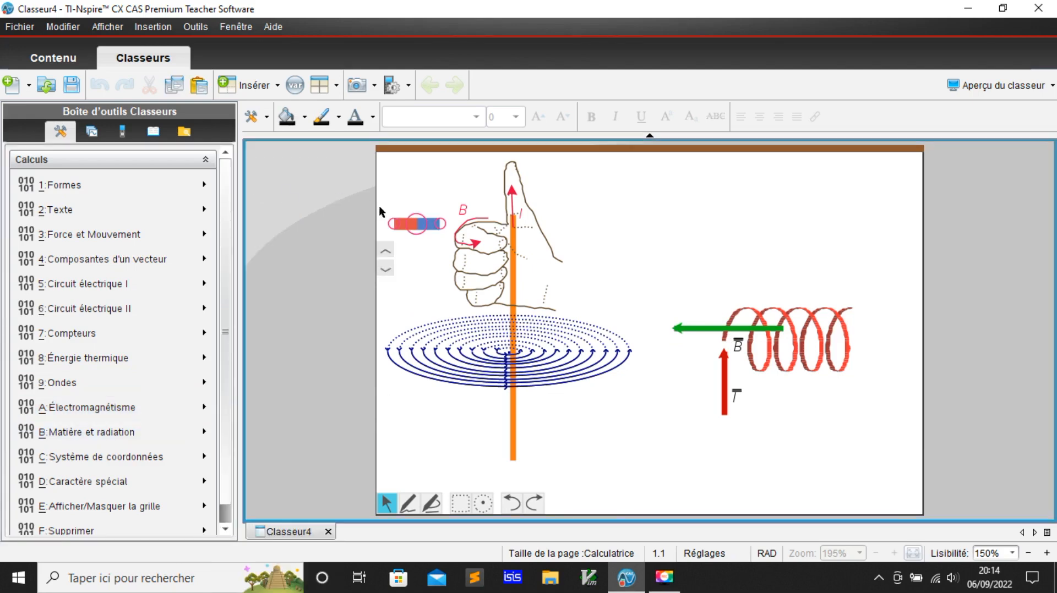
left_click_drag(411, 224, 648, 232)
left_click_drag(771, 230, 766, 224)
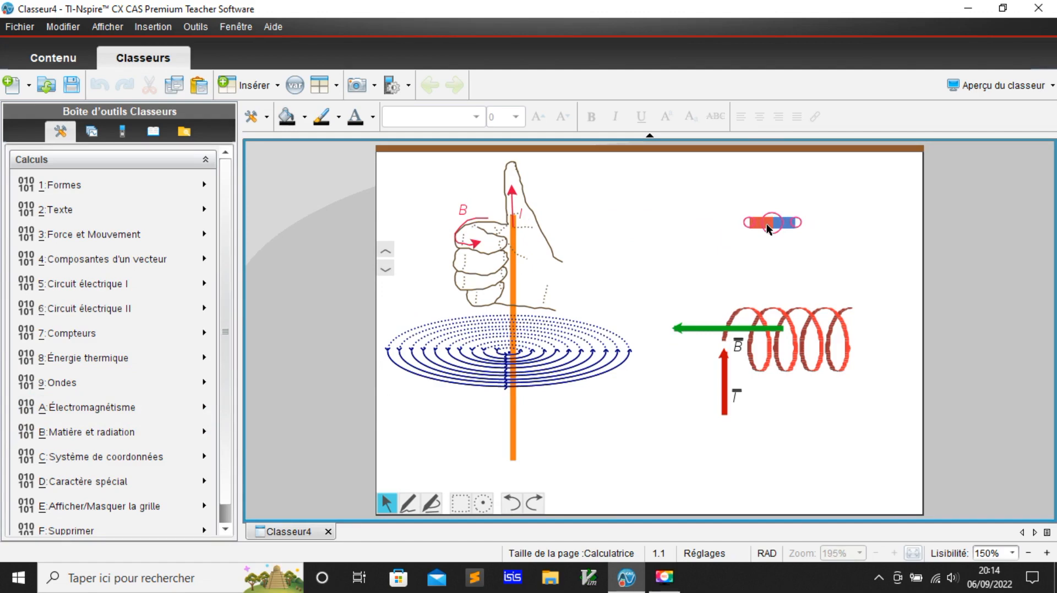
left_click_drag(797, 245, 780, 246)
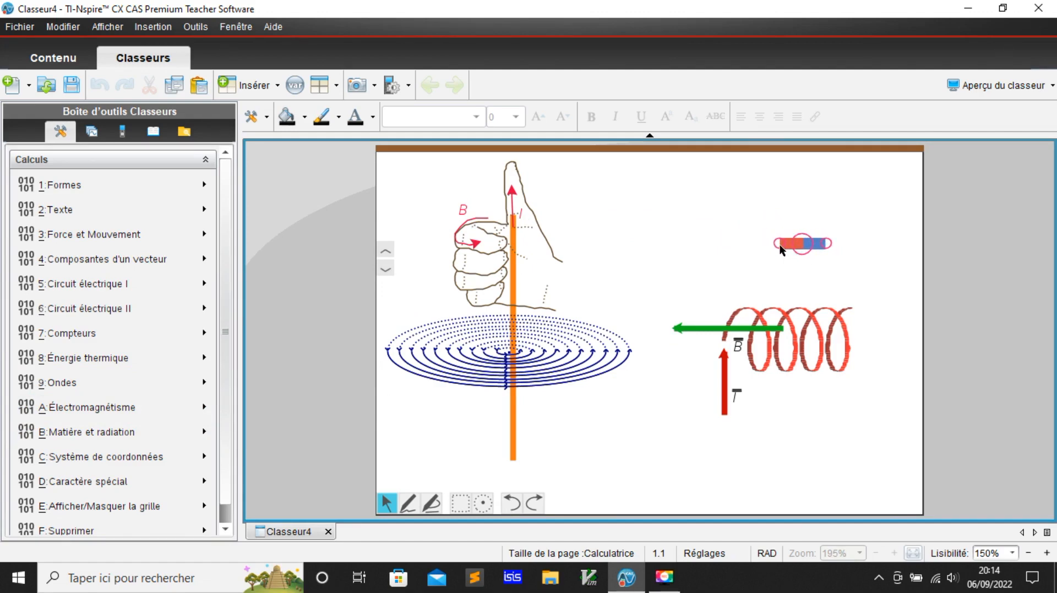
Enlarge the bar magnet, place it inside the coil, and extend the coil rightward to surround it
left_click(384, 252)
left_click(385, 252)
left_click_drag(778, 246, 823, 344)
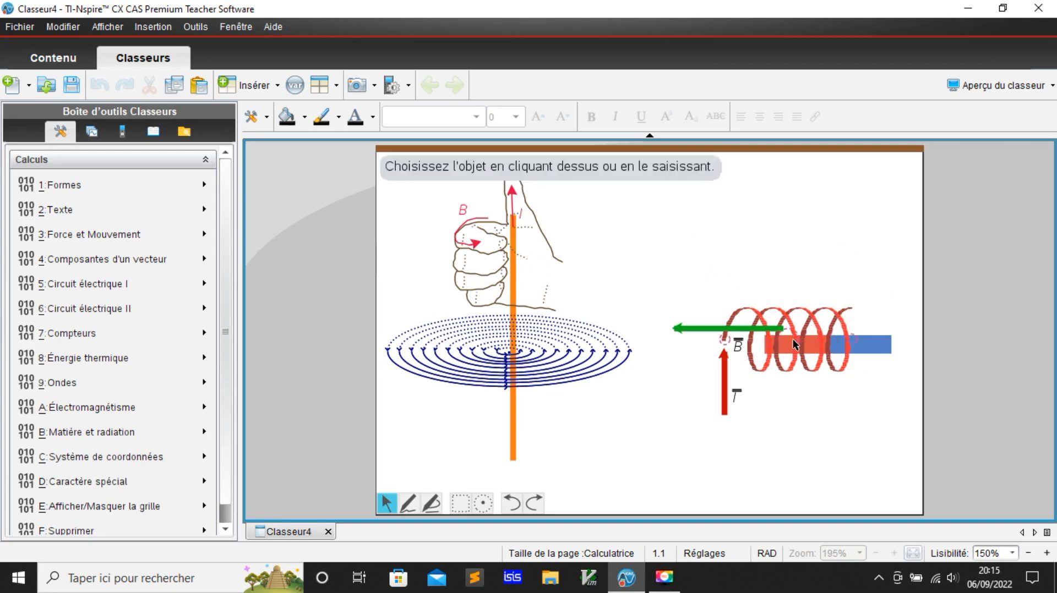
left_click_drag(850, 337, 893, 344)
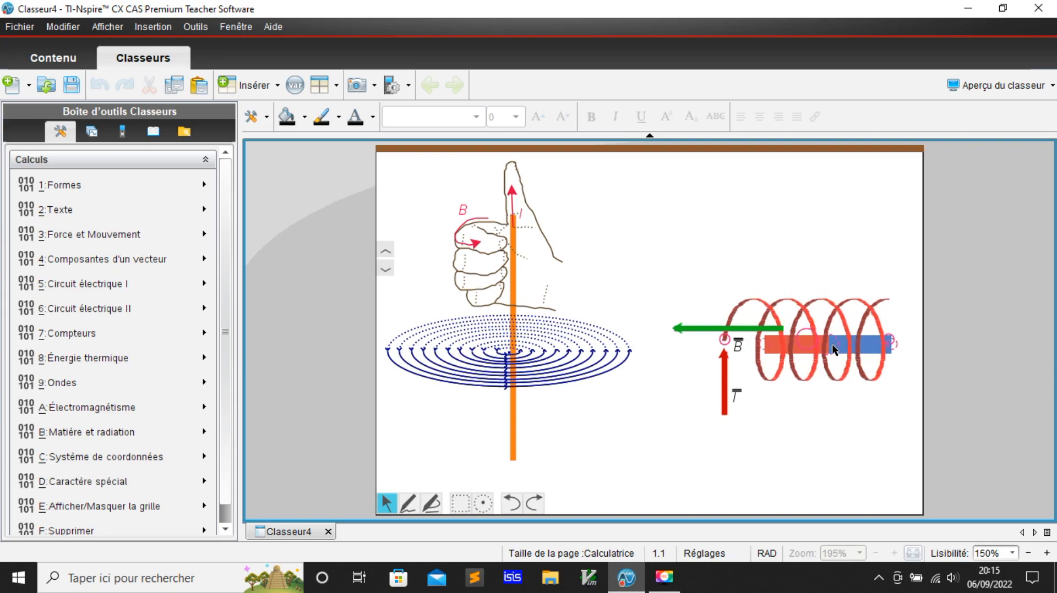